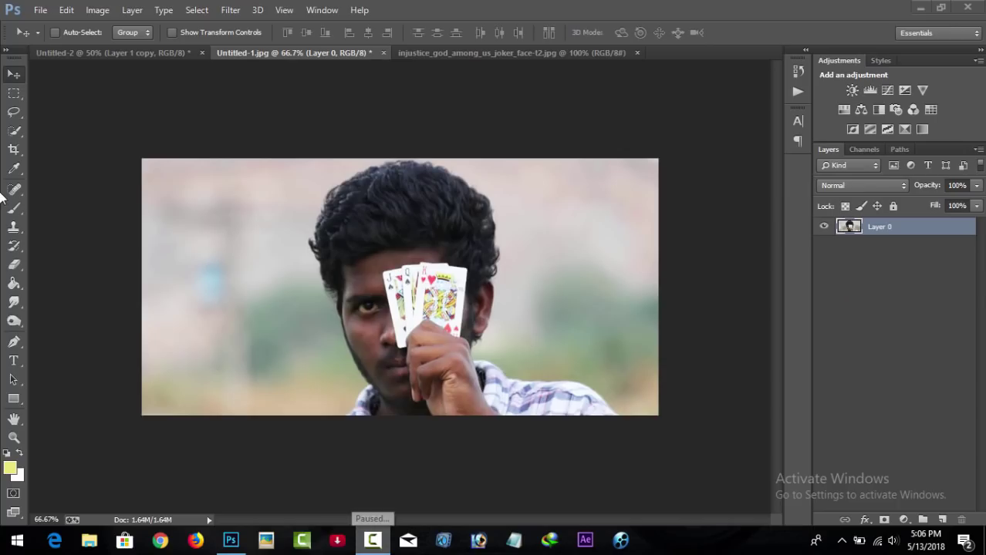
- Undo the accidental opacity change and convert Layer 0 into a smart object
left_click(14, 151)
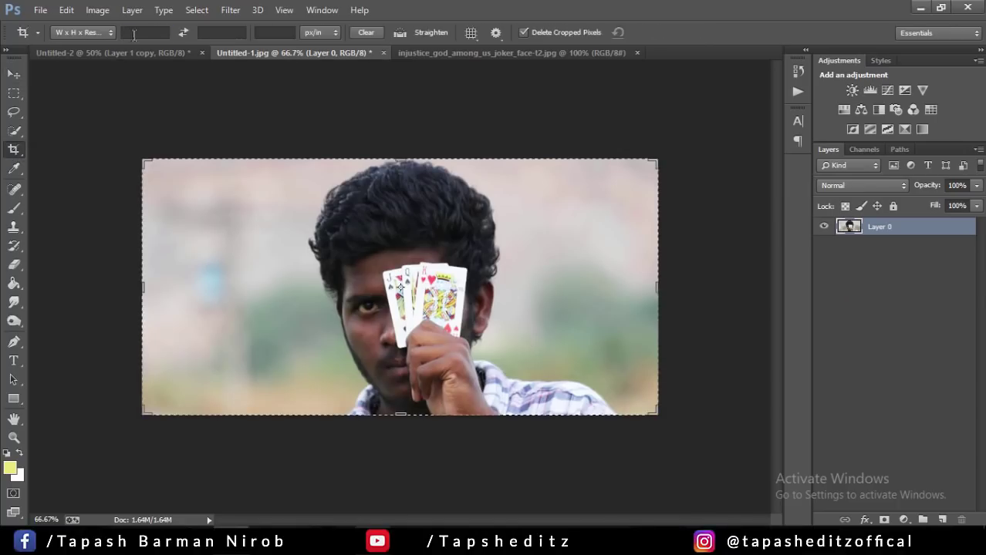
key("0")
key("0")
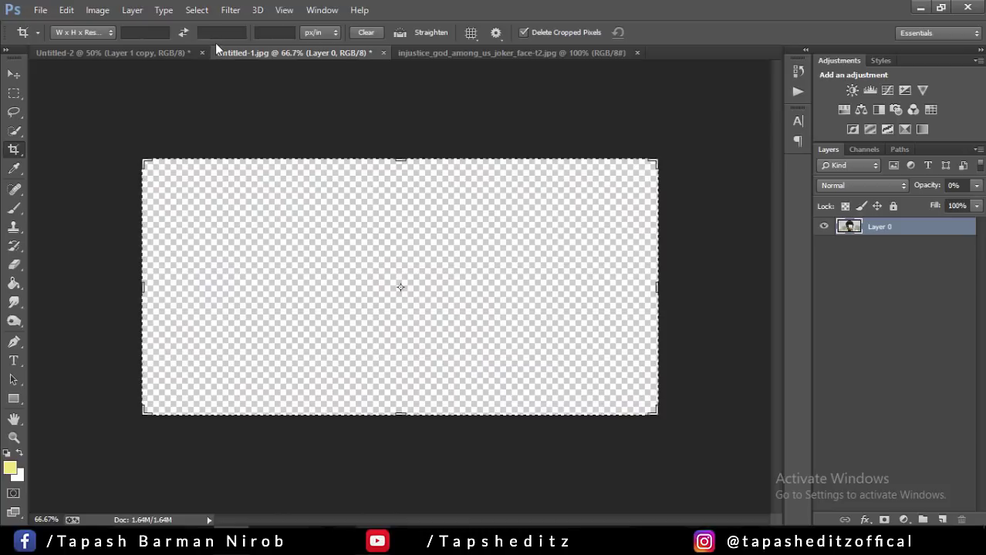
left_click(67, 10)
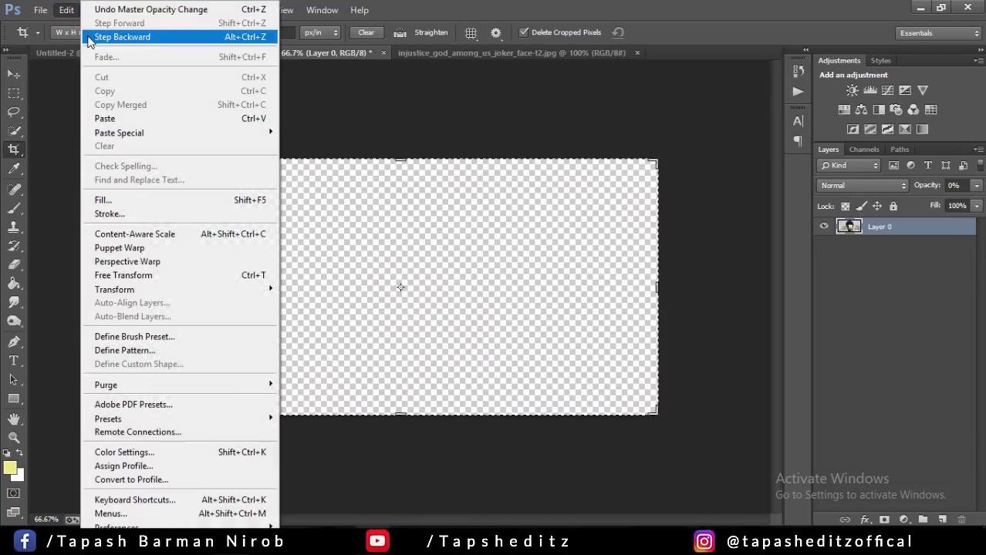
left_click(101, 35)
right_click(925, 226)
left_click(661, 179)
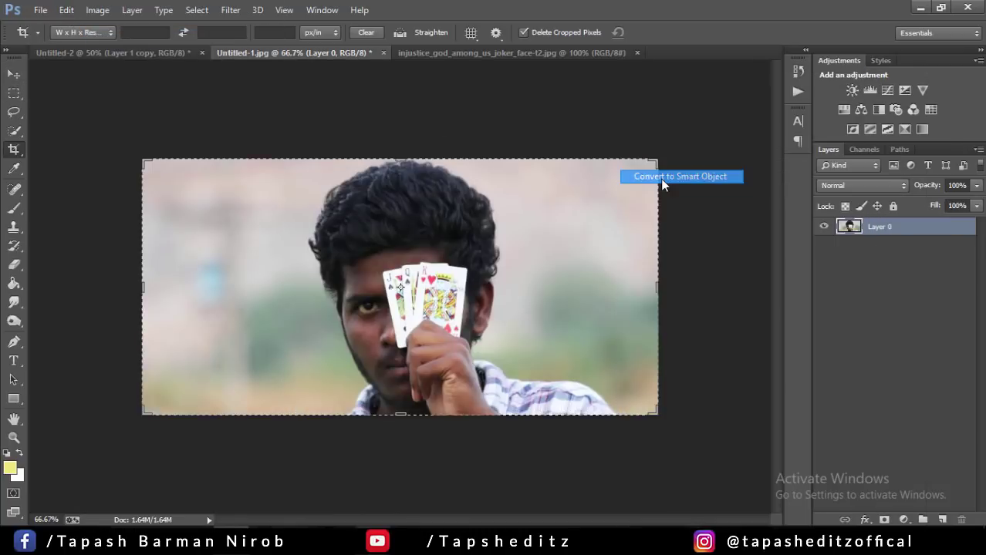
- Crop the image to a 4000 in width and zoom out to view it whole
left_click(142, 32)
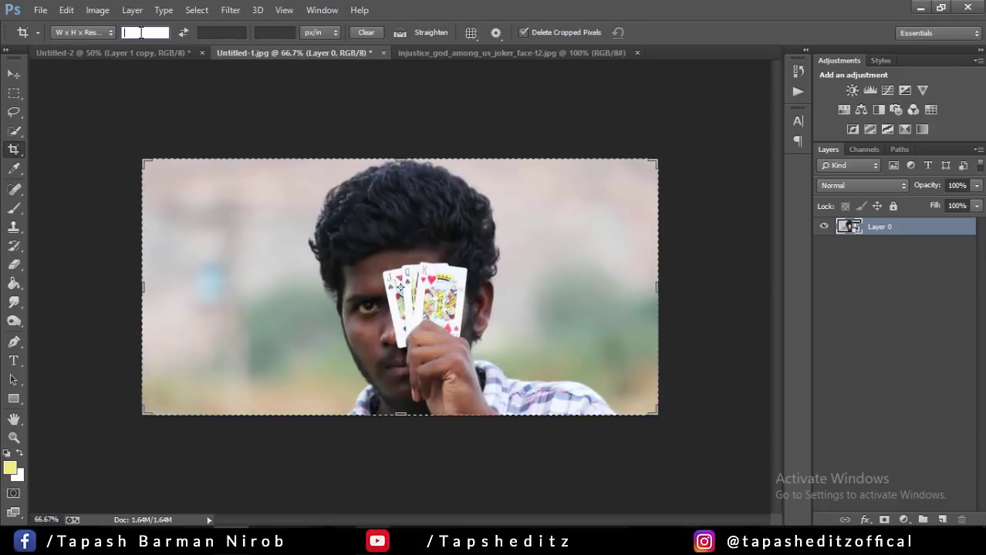
type("4000")
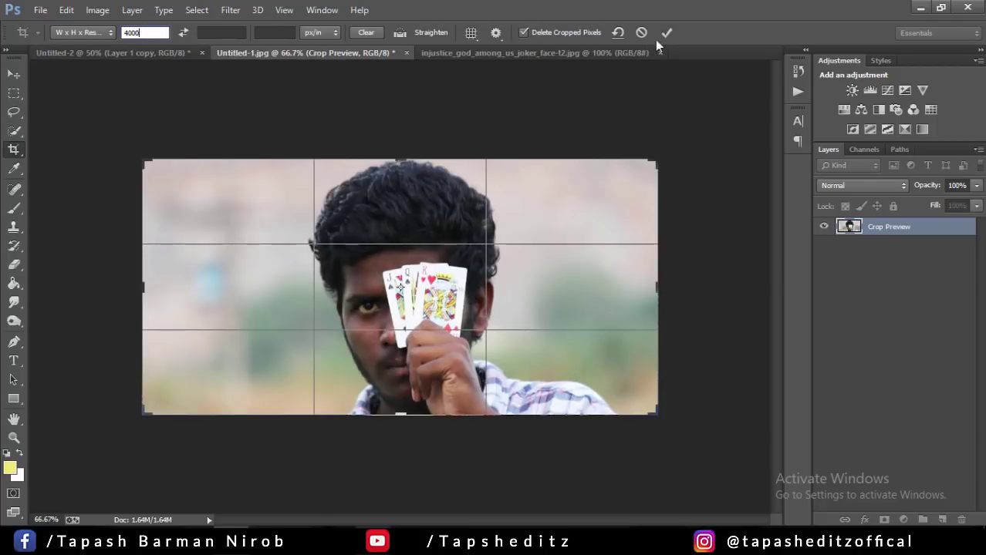
key("Return")
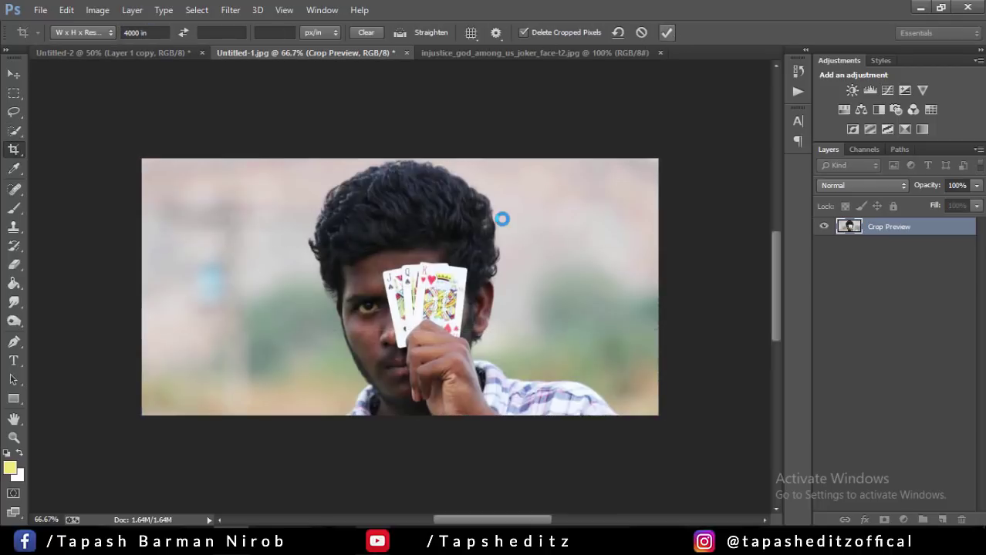
key("ctrl+minus")
key("ctrl+minus")
key("ctrl+minus")
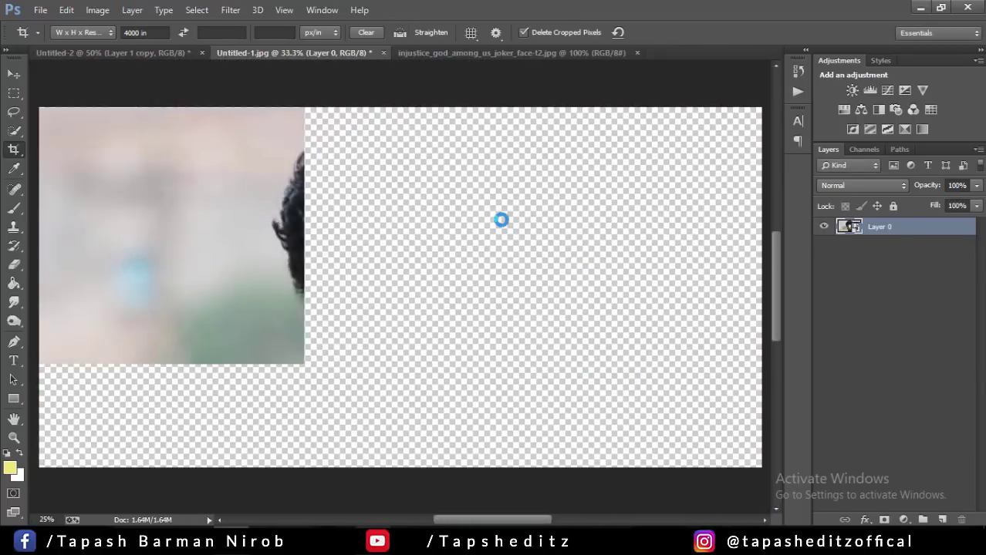
key("v")
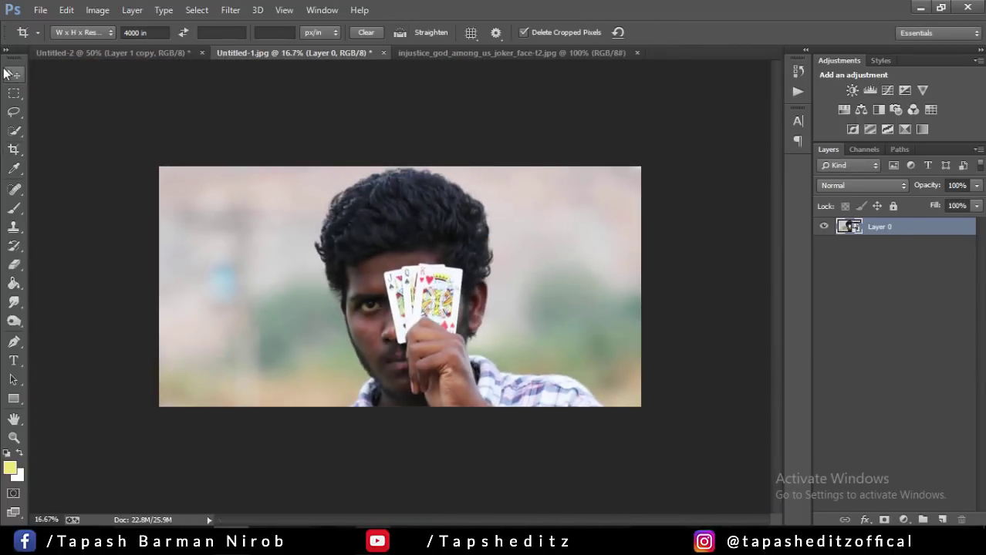
left_click(231, 10)
- In the Camera Raw Filter, raise Blacks to +12 and fine-tune Whites and Clarity
left_click(250, 94)
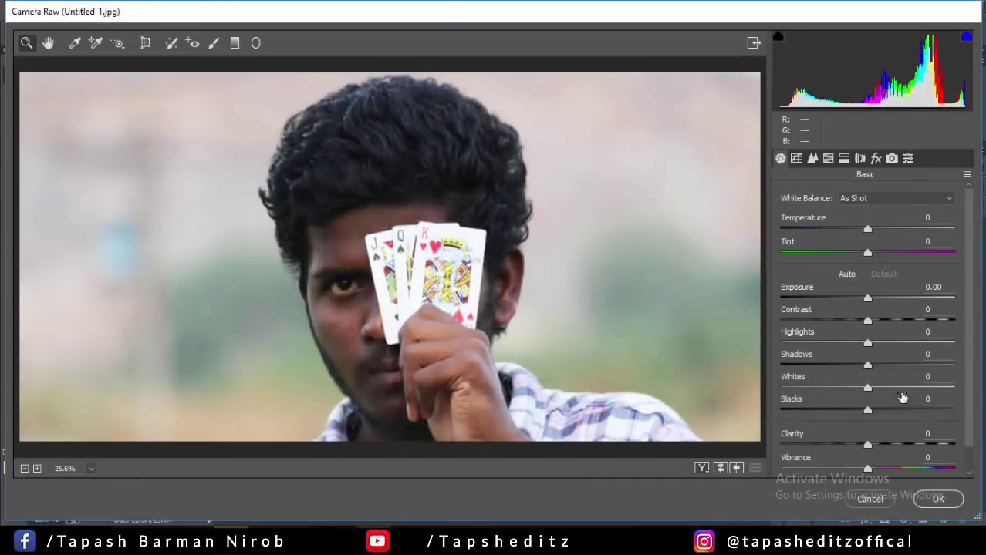
mouse_move(865, 411)
left_mouse_down()
mouse_move(900, 410)
mouse_move(859, 402)
mouse_move(929, 367)
mouse_move(876, 365)
mouse_move(889, 365)
mouse_move(891, 387)
mouse_move(925, 387)
left_mouse_up()
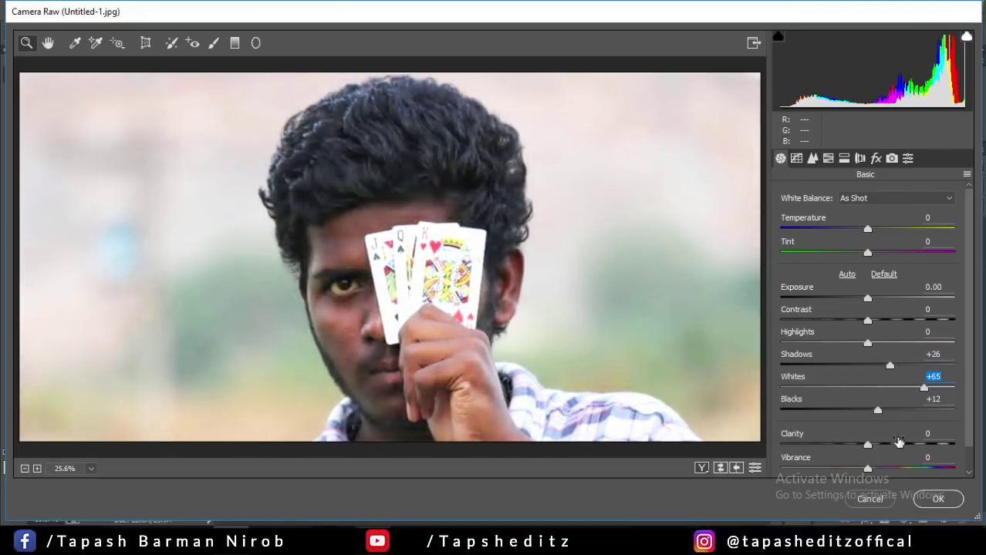
mouse_move(869, 446)
left_mouse_down()
mouse_move(857, 444)
mouse_move(892, 445)
left_mouse_up()
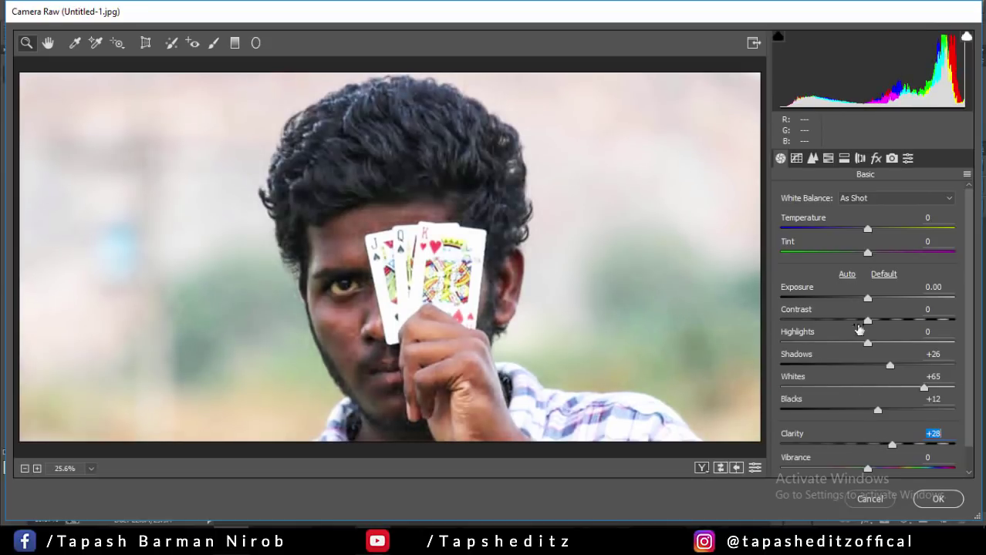
- Brighten the orange skin tones to +58 HSL luminance
left_click(828, 158)
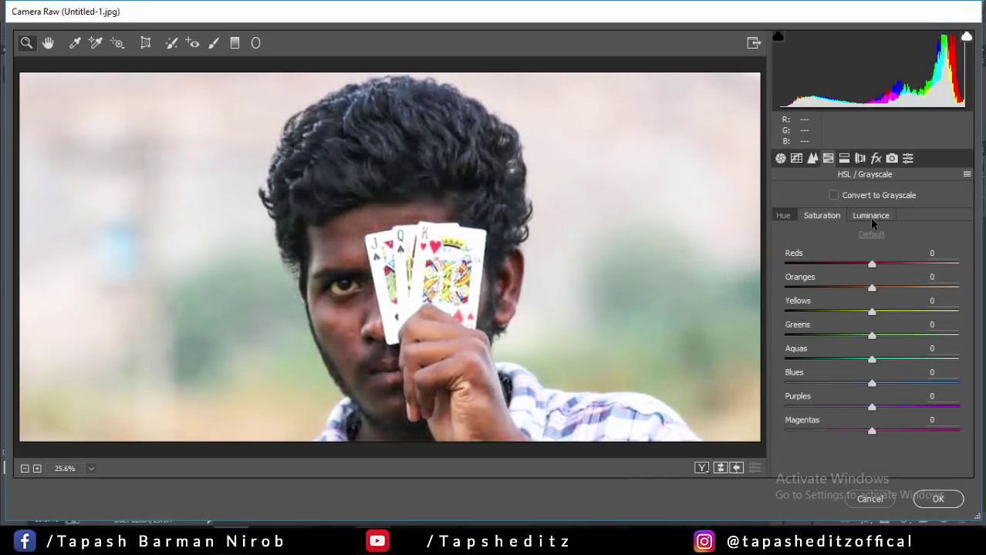
left_click(870, 215)
left_click_drag(872, 288, 917, 288)
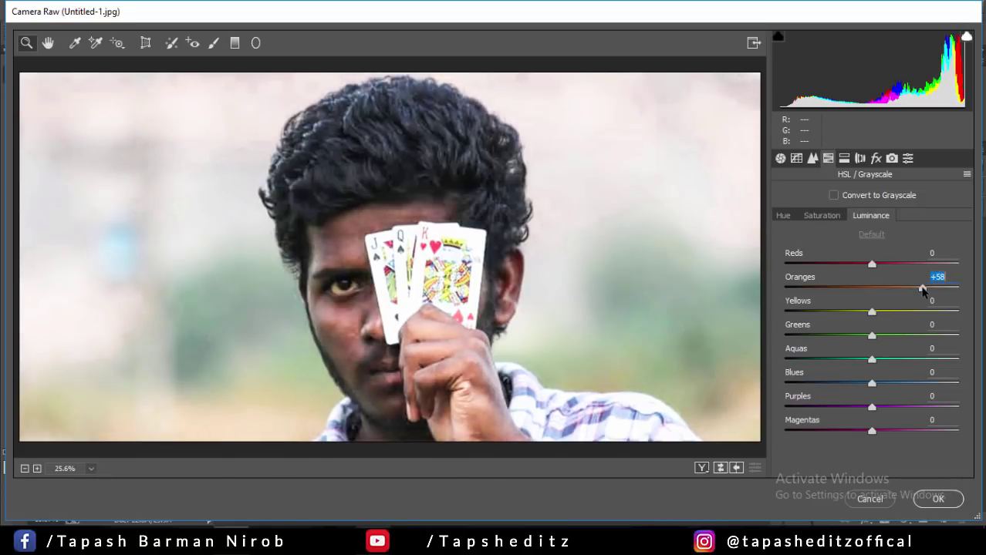
- Set luminance noise reduction to 48 and sharpening amount to 71, then apply the filter
left_click(813, 159)
left_click_drag(796, 339, 840, 340)
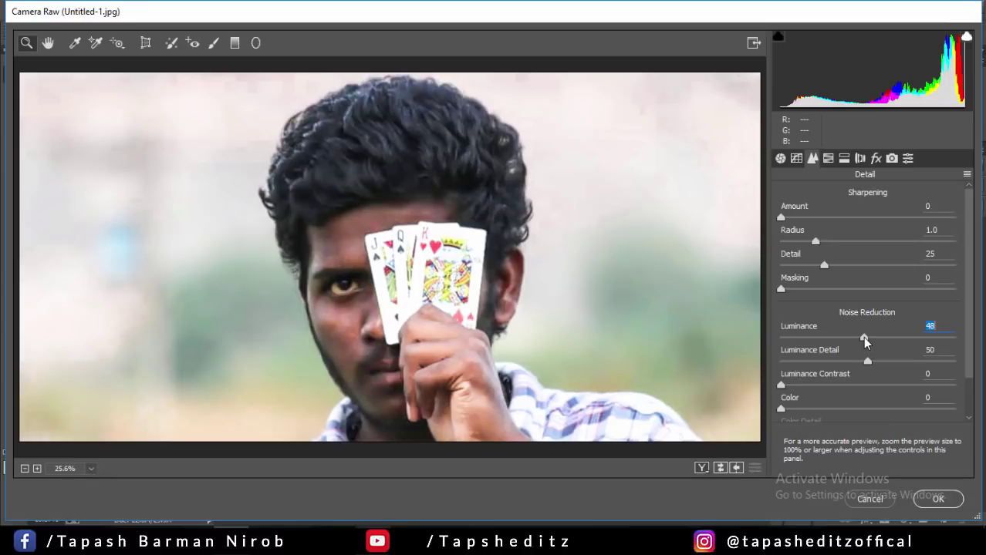
left_click(796, 159)
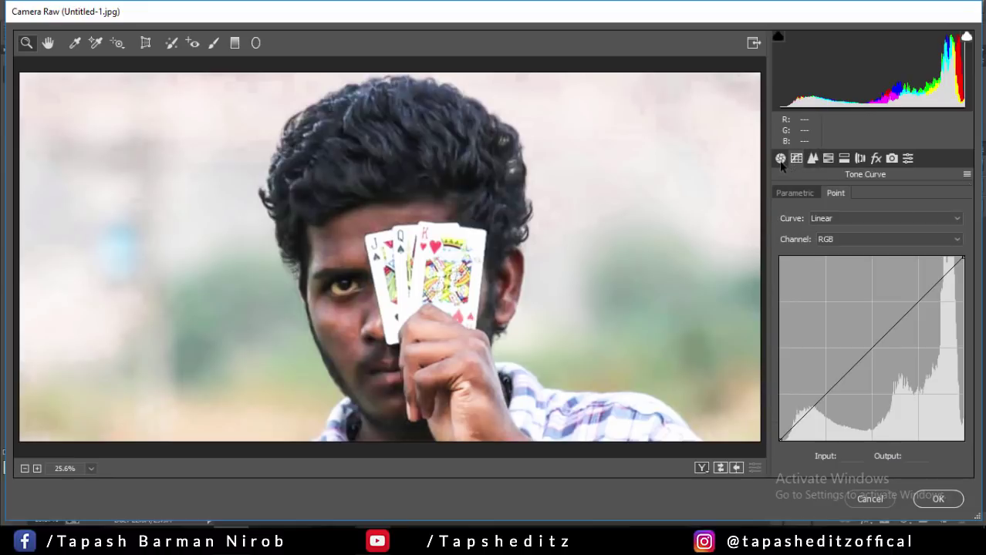
left_click(781, 159)
left_click(815, 159)
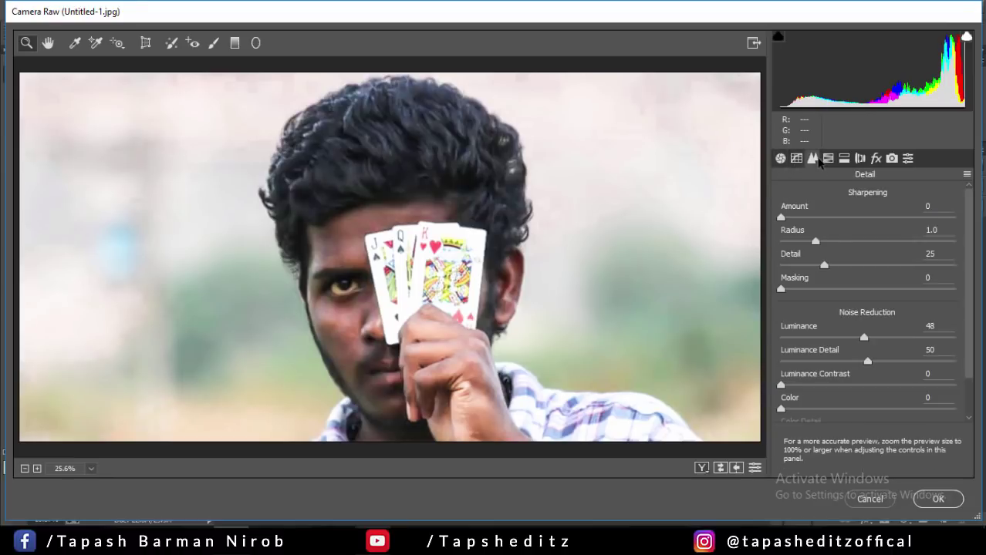
left_click(856, 218)
left_click(943, 502)
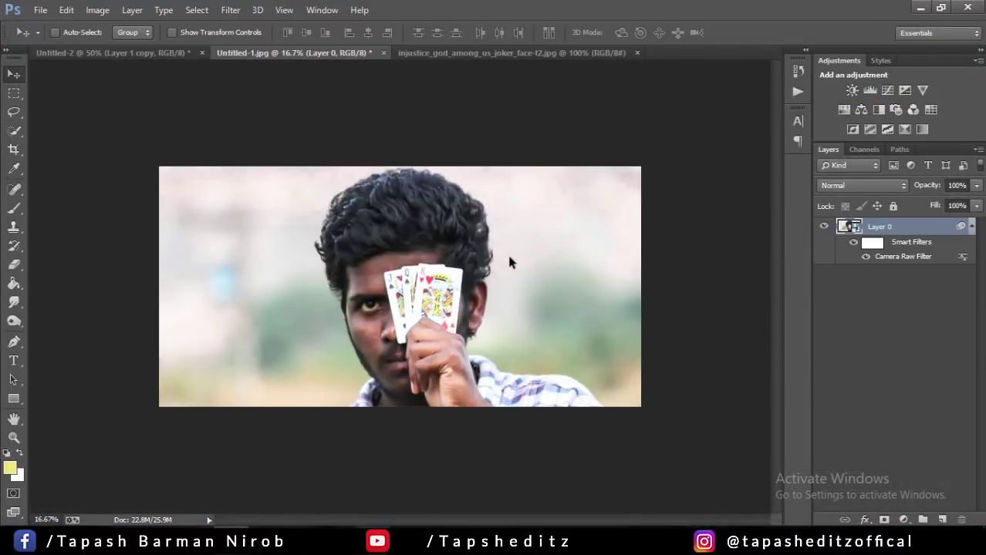
- Bring up the injustice_god_among_us_joker_face document
left_click(496, 56)
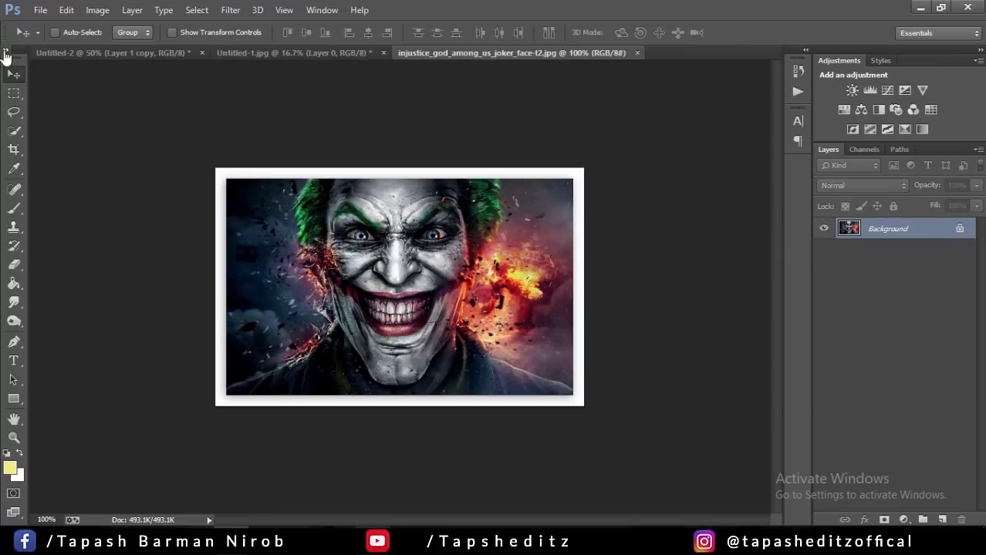
- Make a first lasso selection down the Joker's face, then discard it
left_click(14, 112)
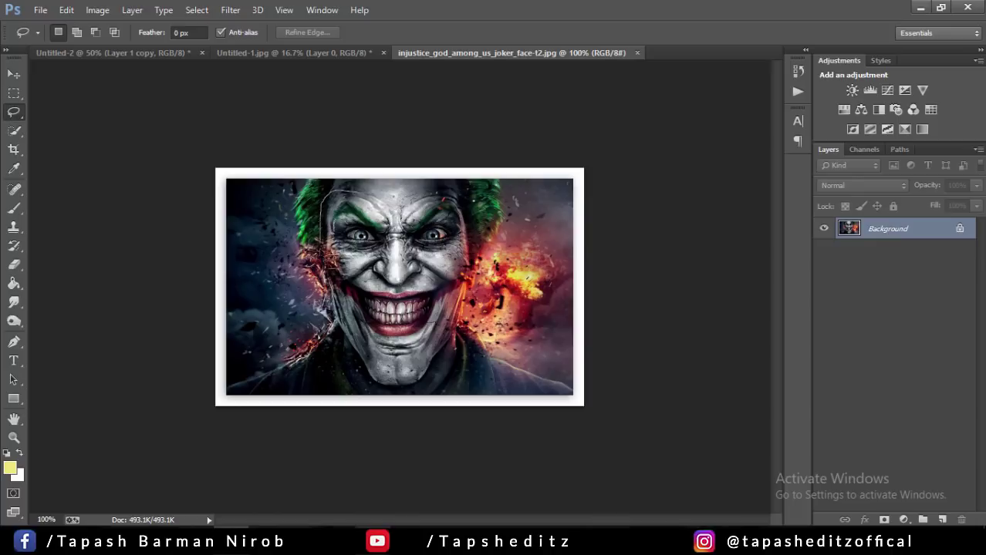
left_click_drag(331, 303, 355, 395)
right_click(388, 333)
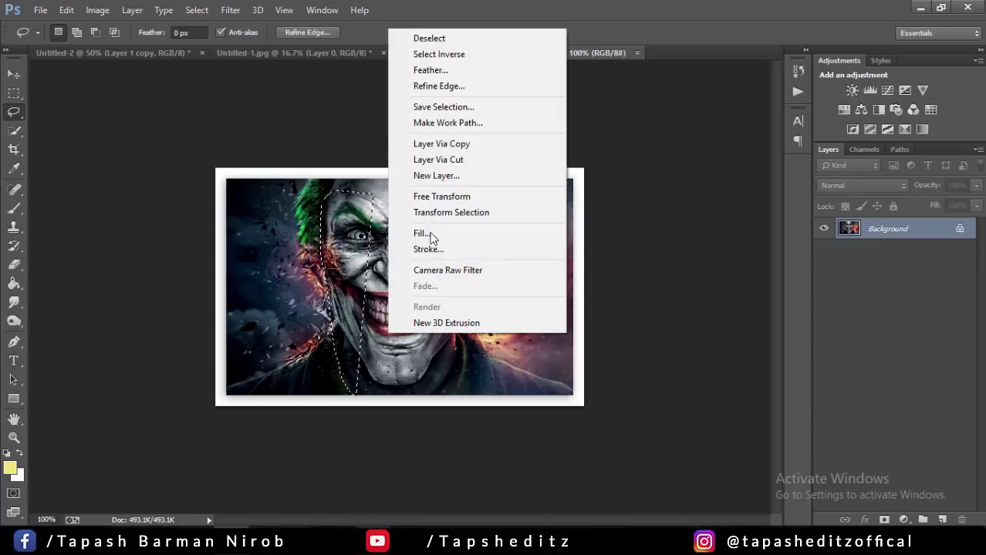
left_click(330, 132)
left_click(322, 133)
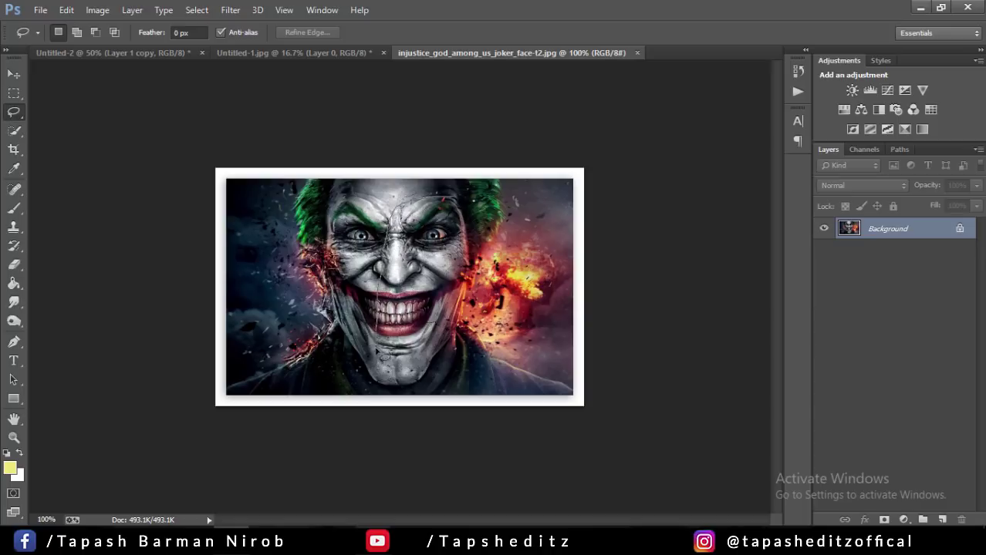
- Lasso half the Joker's face, copy it to a new layer, and drag it into the card photo
left_click_drag(384, 392, 473, 208)
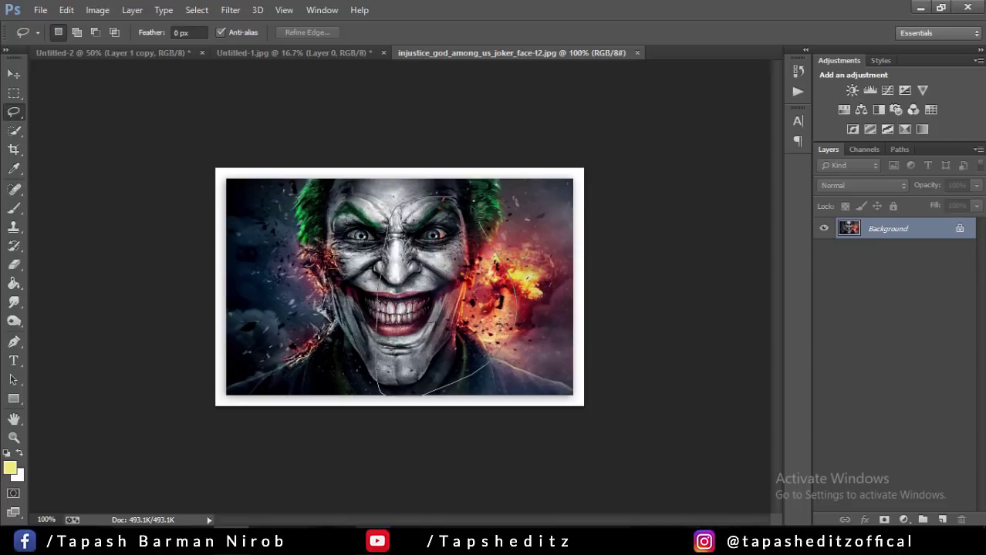
left_click_drag(448, 245, 434, 218)
right_click(434, 218)
left_click(511, 337)
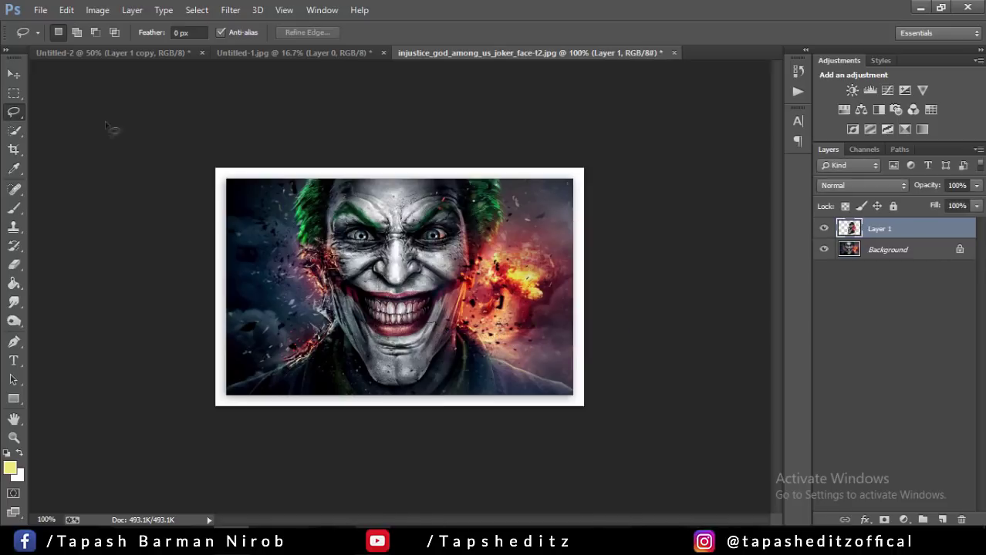
left_click(14, 74)
mouse_move(494, 251)
left_mouse_down()
mouse_move(272, 60)
mouse_move(436, 297)
left_mouse_up()
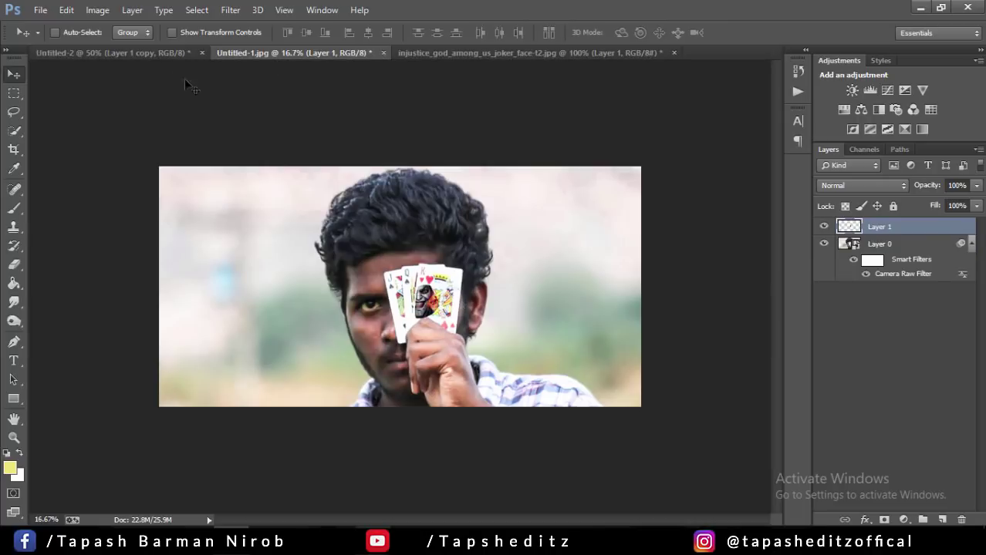
- Enlarge the Joker face layer to about 373% and flip it horizontally
left_click(172, 32)
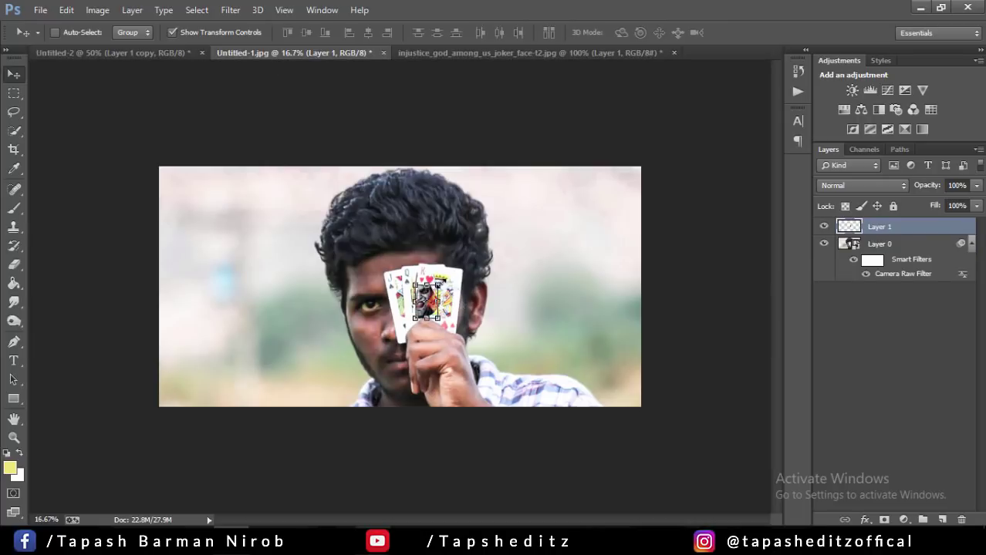
left_click_drag(439, 284, 473, 241)
left_click_drag(451, 278, 422, 287)
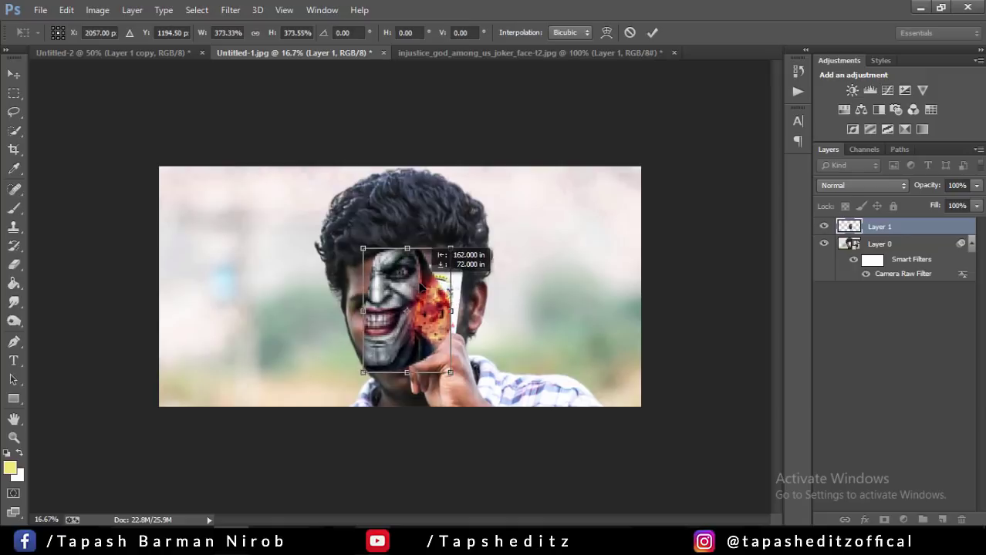
right_click(421, 281)
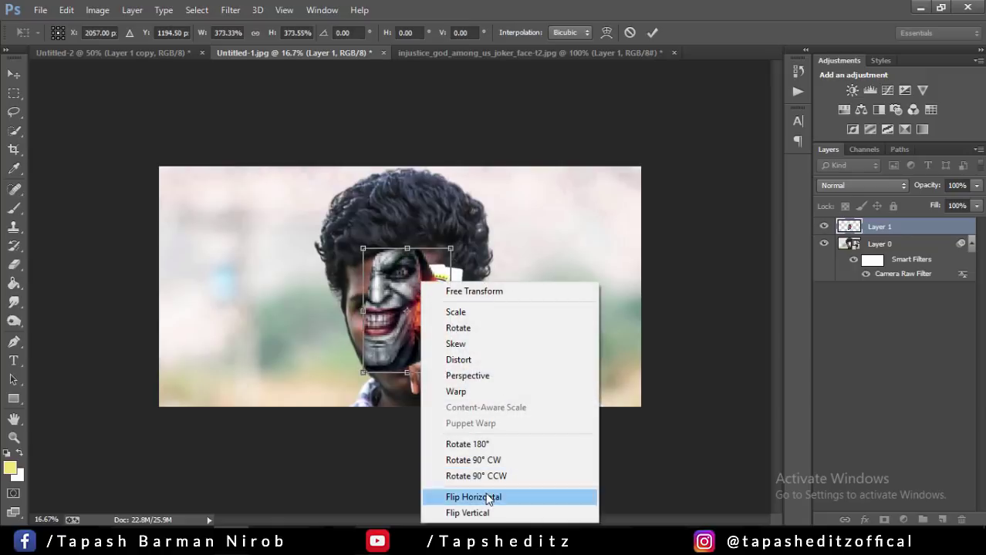
left_click(487, 498)
- Place the Joker face beside the cards, rotate it slightly counter-clockwise, and nudge it into place
left_click_drag(409, 313, 348, 333)
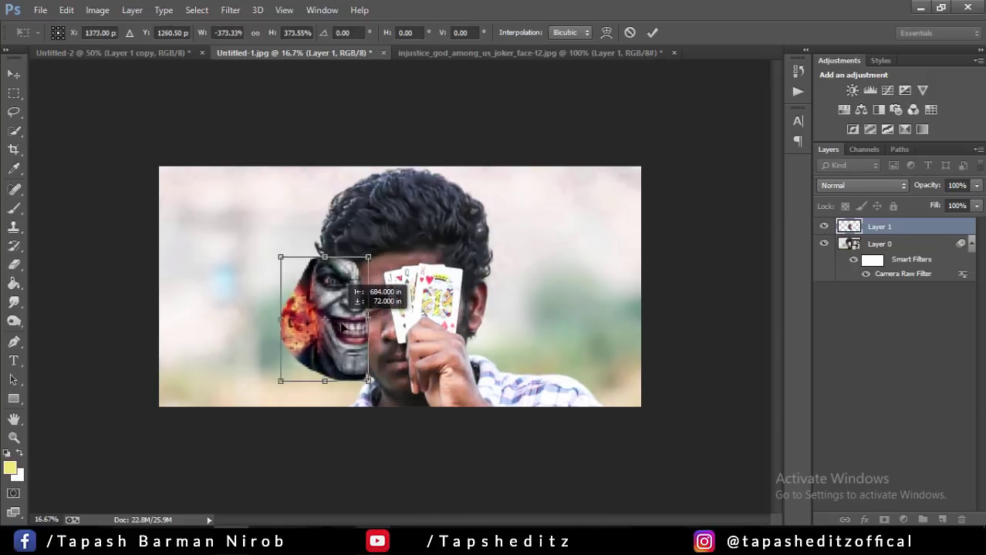
left_click_drag(367, 245, 362, 247)
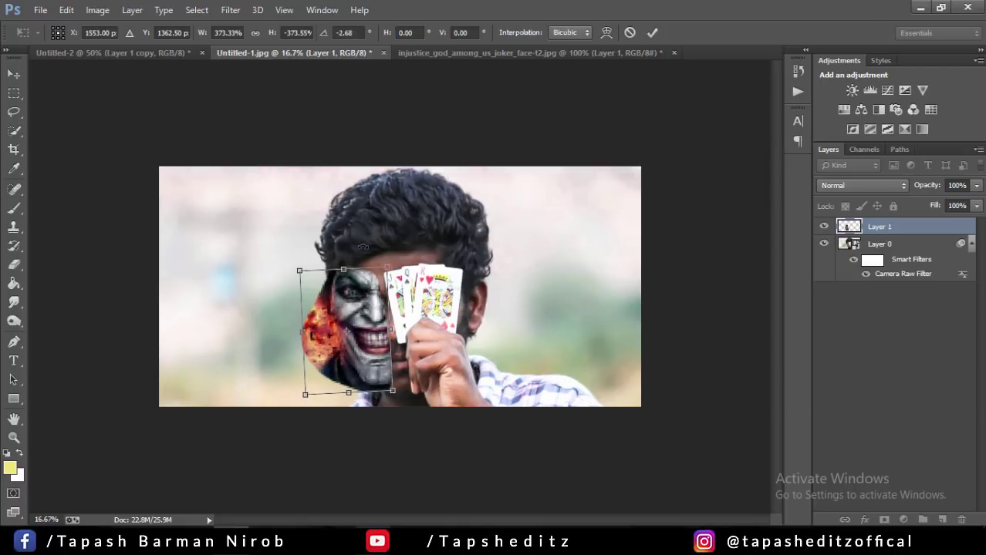
left_click(653, 34)
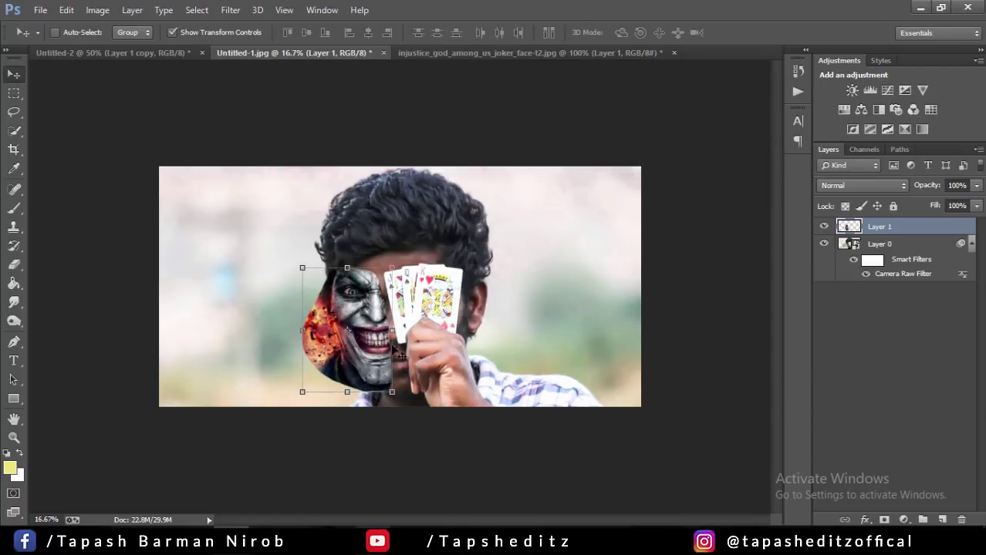
left_click_drag(398, 351, 411, 355)
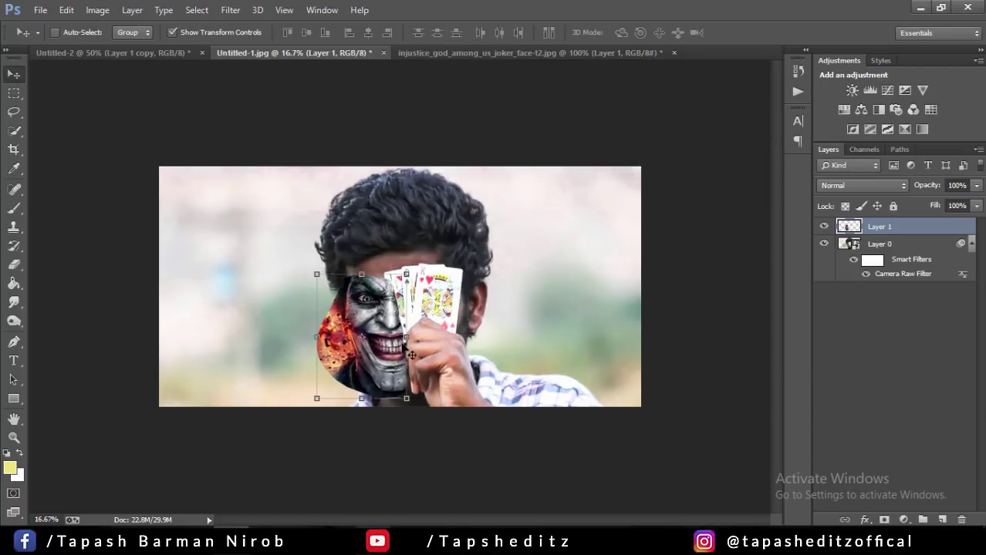
- Zoom in, move the Joker face over the man's cheek, and enlarge it with Free Transform
key("ctrl+plus")
key("ctrl+plus")
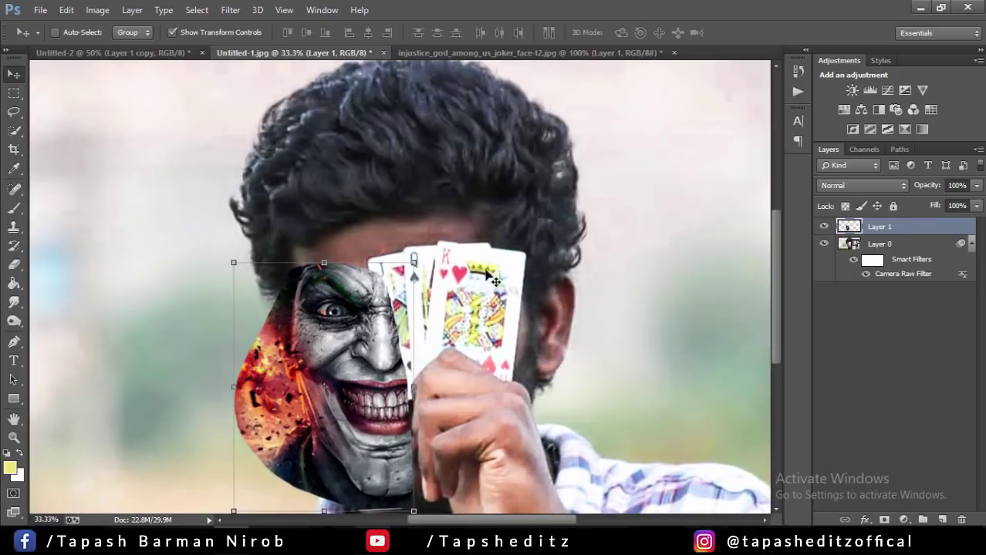
left_click_drag(779, 287, 782, 314)
mouse_move(344, 210)
left_mouse_down()
mouse_move(364, 246)
mouse_move(364, 216)
left_mouse_up()
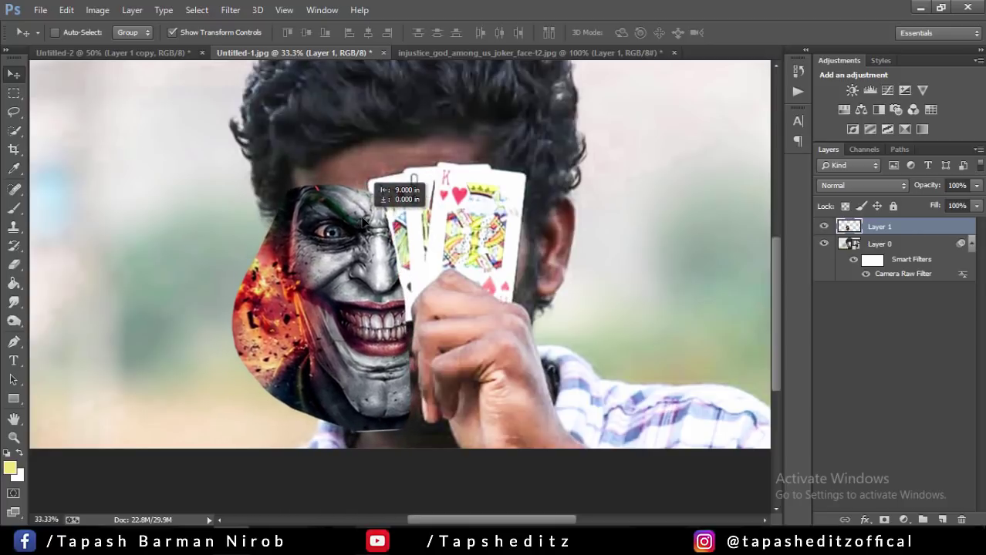
left_click_drag(365, 214, 365, 224)
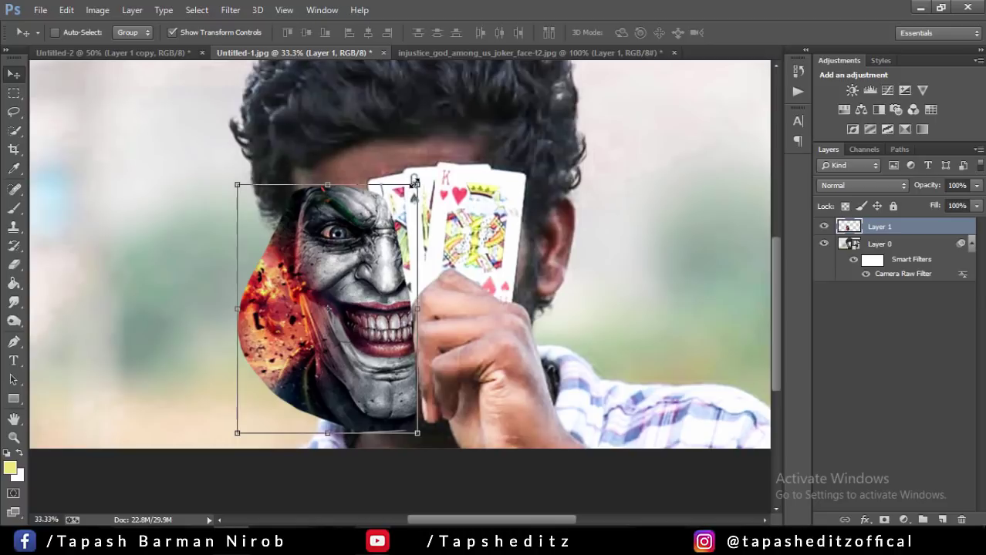
key("ctrl+t")
mouse_move(414, 196)
left_mouse_down()
mouse_move(392, 193)
mouse_move(389, 225)
left_mouse_up()
left_click(653, 34)
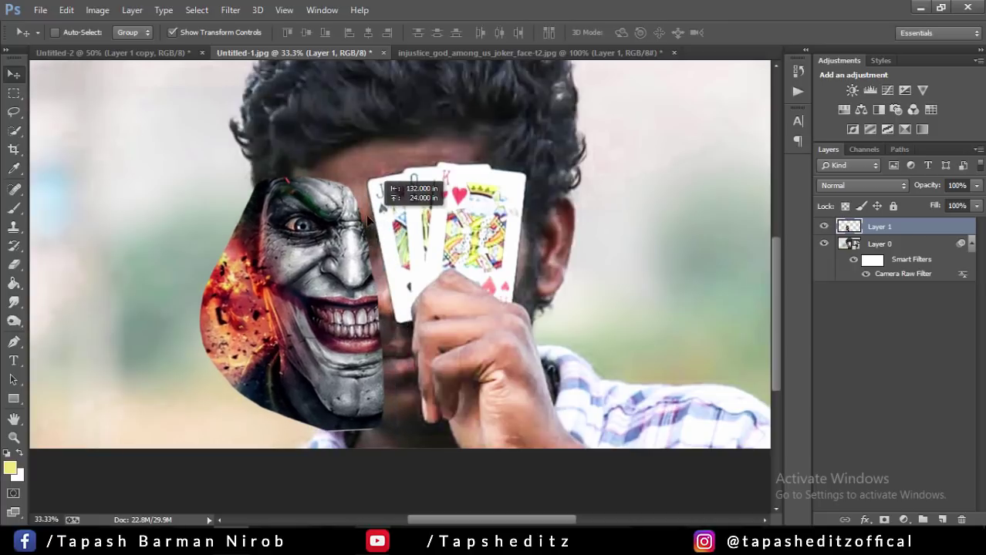
left_click_drag(390, 224, 409, 229)
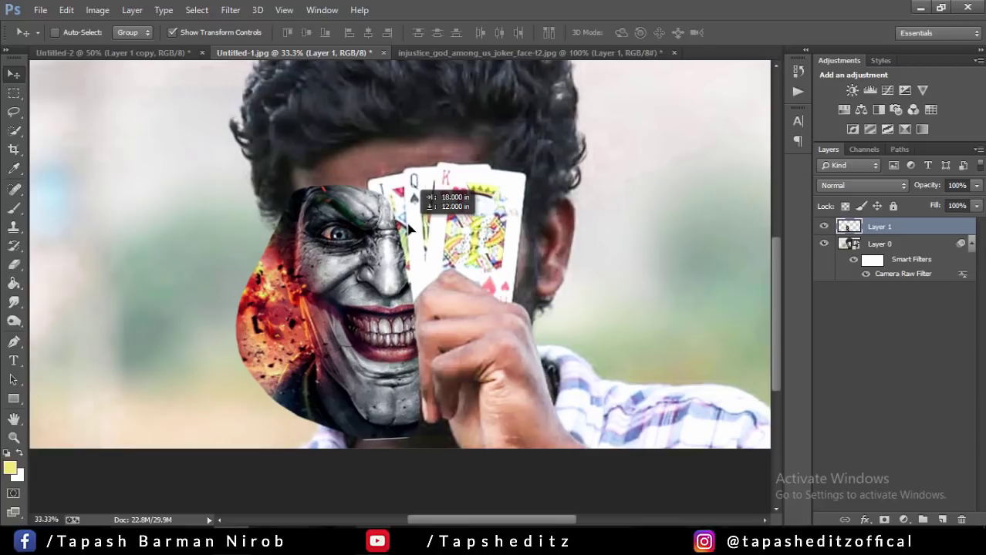
- Lower the Joker layer opacity to about 51% and shift it down to align features
left_click(172, 33)
left_click(976, 185)
left_click(940, 204)
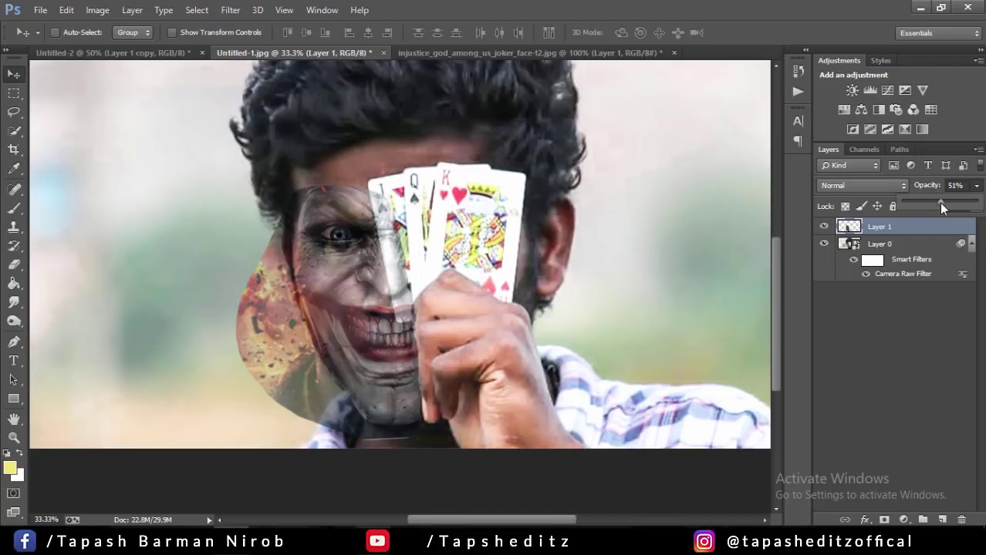
left_click(409, 228)
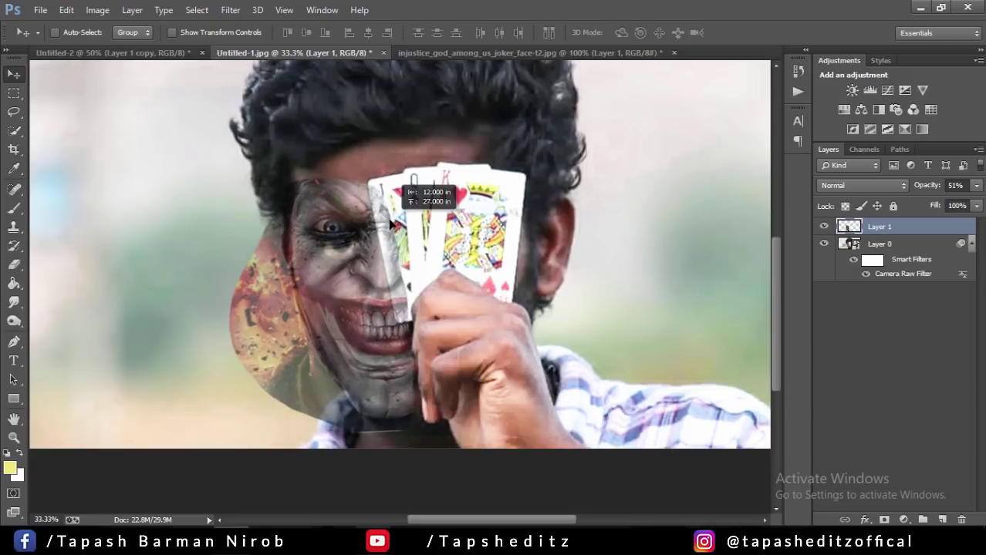
left_click_drag(397, 226, 398, 235)
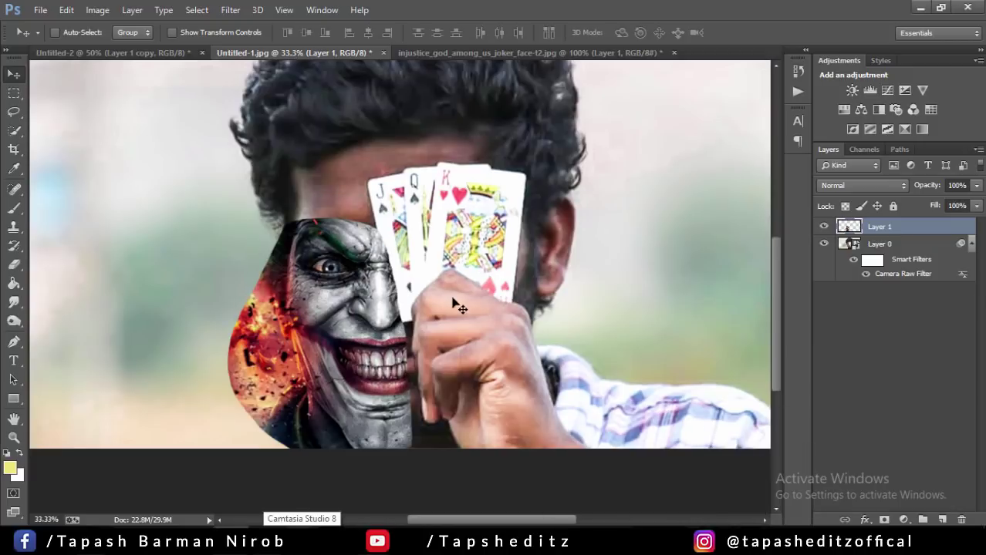
- Set the Joker layer opacity to 62% and realign it over the man's eye and mouth
left_click_drag(360, 292, 352, 256)
left_click(977, 185)
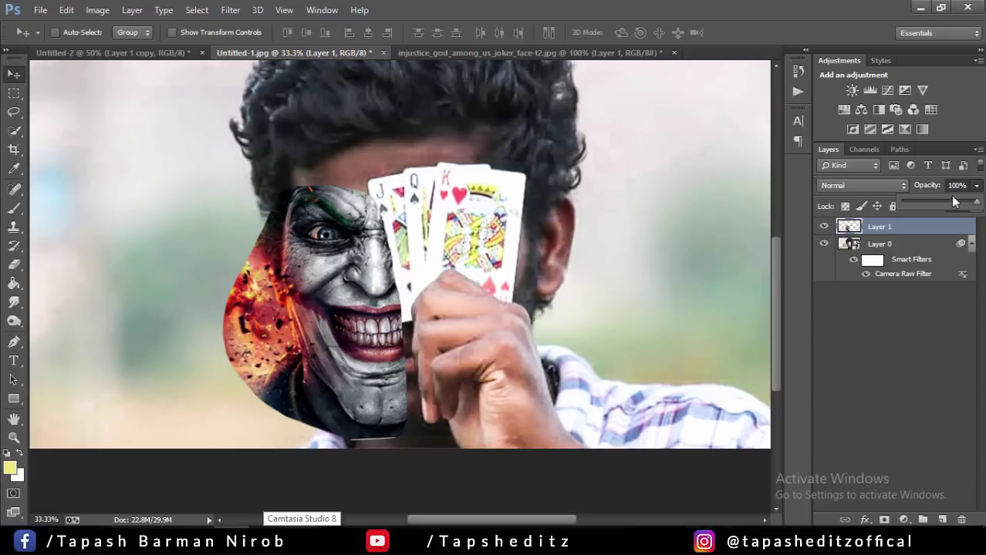
left_click(949, 202)
mouse_move(363, 275)
left_mouse_down()
mouse_move(324, 258)
mouse_move(381, 277)
left_mouse_up()
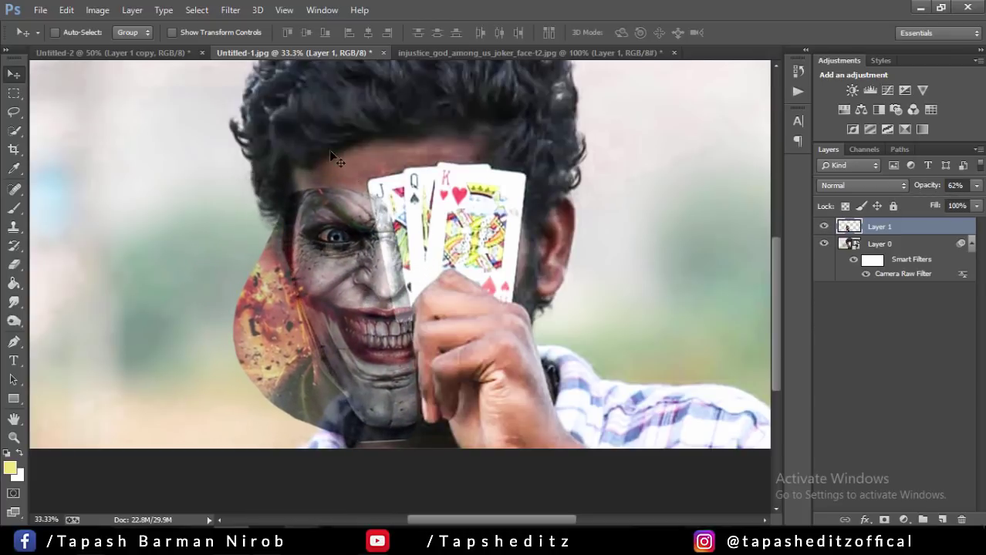
- Rotate the Joker half-face to about 0.87° so it sits nearly upright, and commit
left_click(175, 33)
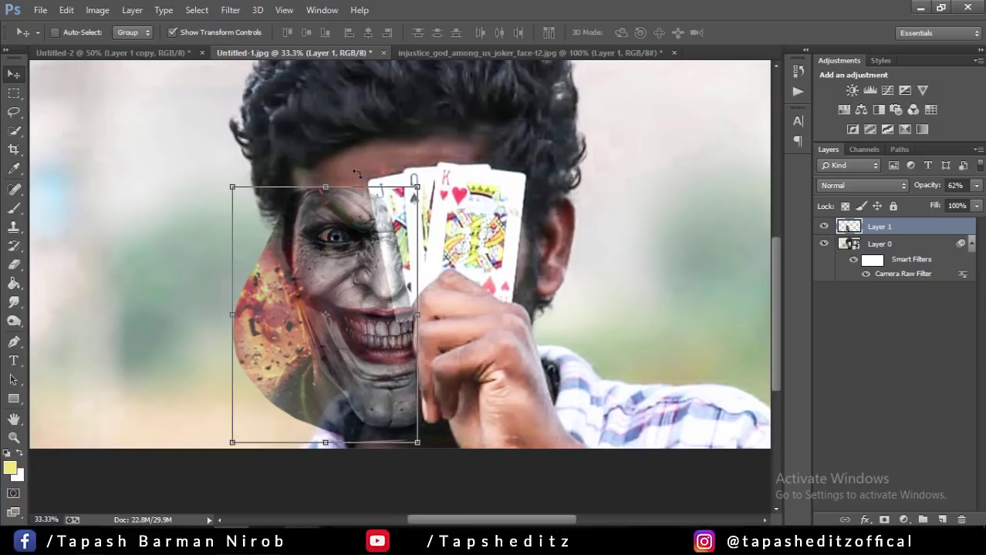
left_click_drag(366, 182, 363, 211)
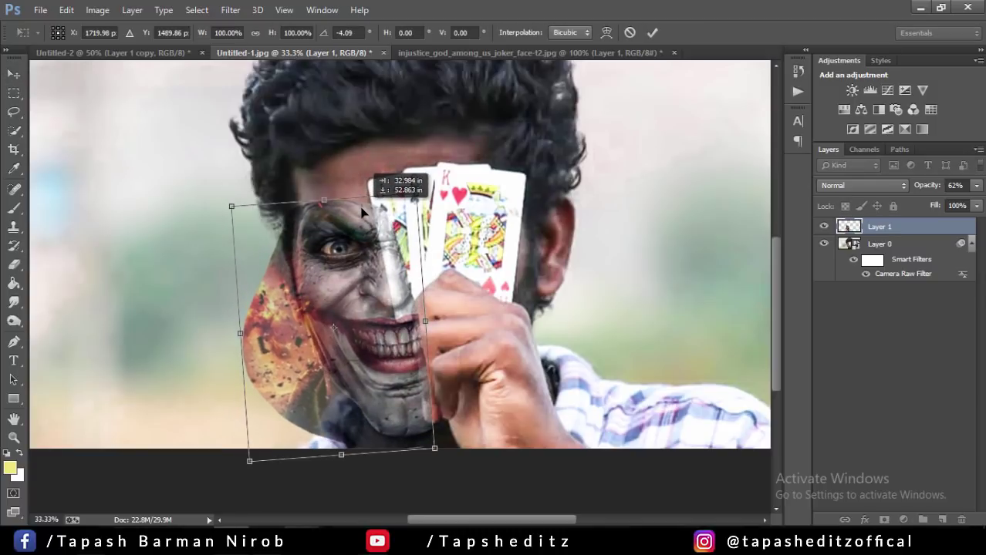
left_click_drag(359, 162, 381, 166)
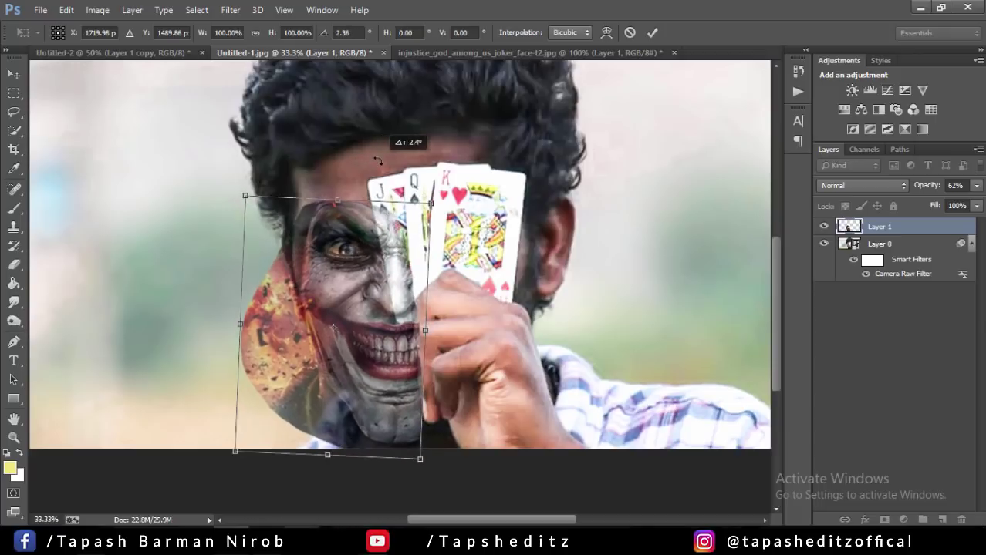
mouse_move(377, 225)
left_mouse_down()
mouse_move(355, 222)
mouse_move(369, 216)
mouse_move(369, 257)
left_mouse_up()
left_click_drag(368, 183, 363, 180)
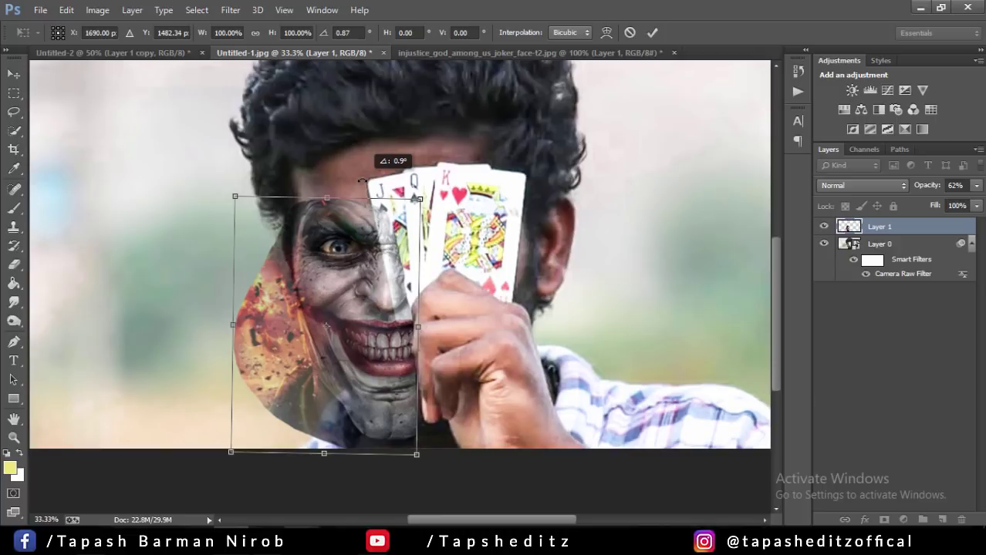
left_click(651, 33)
left_click(17, 265)
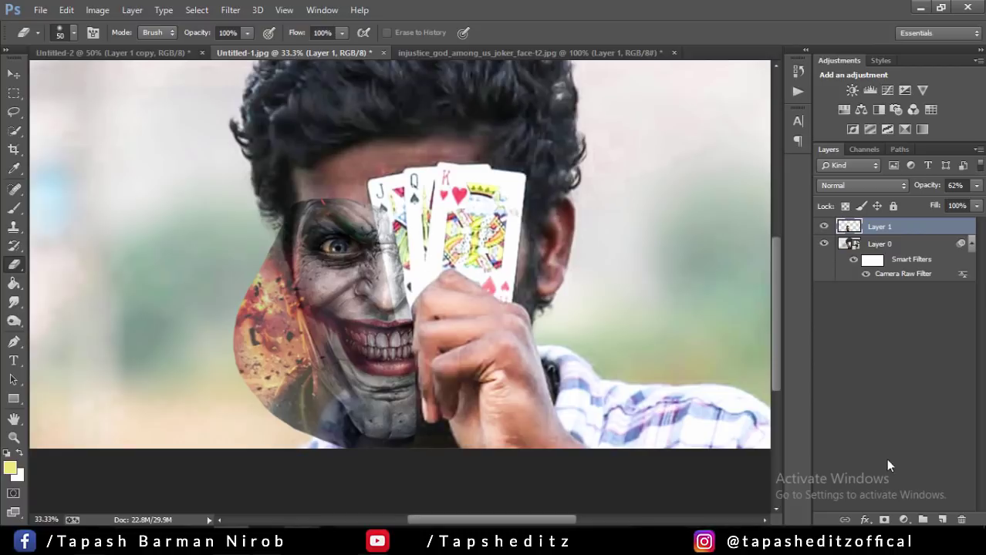
- Add a layer mask to the Joker layer and paint black over the fire texture left of the face
left_click(884, 520)
key("d")
left_click(14, 209)
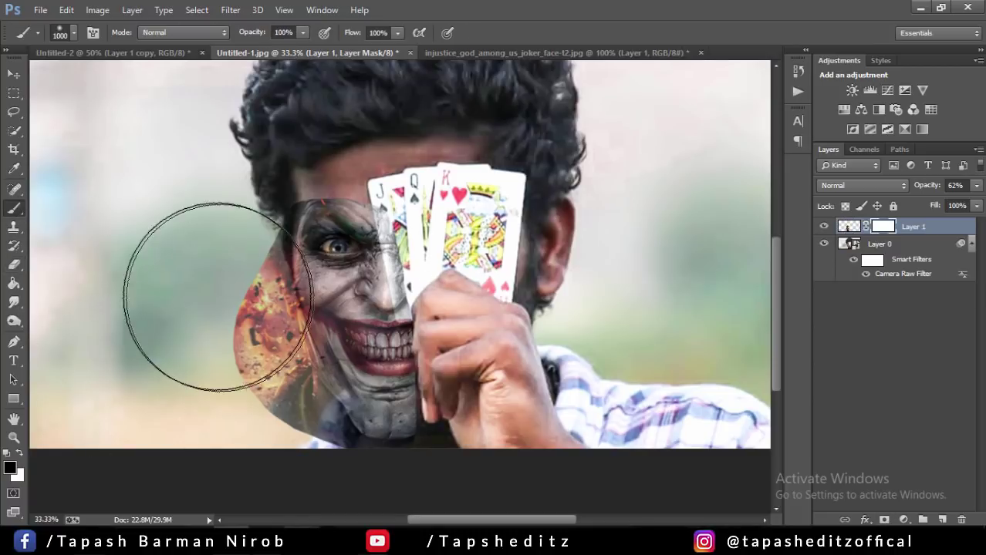
key("bracketleft")
key("bracketleft")
key("bracketleft")
mouse_move(254, 347)
left_mouse_down()
mouse_move(242, 302)
mouse_move(269, 238)
mouse_move(269, 293)
mouse_move(247, 385)
mouse_move(254, 381)
mouse_move(310, 426)
mouse_move(268, 321)
left_mouse_up()
- With a finer brush, mask the strip beside the cards and soften the hard top edge into the hair
key("bracketleft")
key("bracketleft")
key("bracketleft")
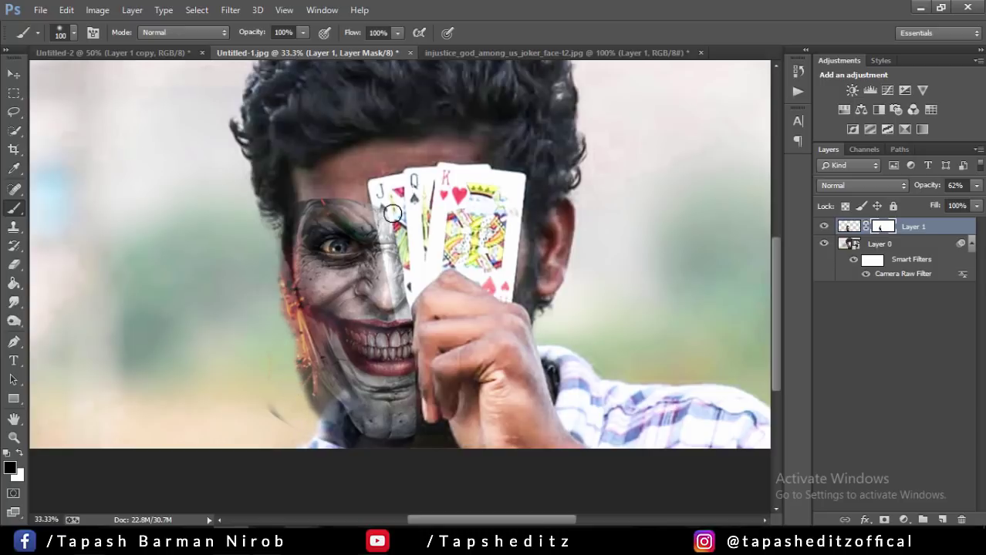
key("bracketleft")
key("bracketleft")
left_click_drag(380, 207, 402, 286)
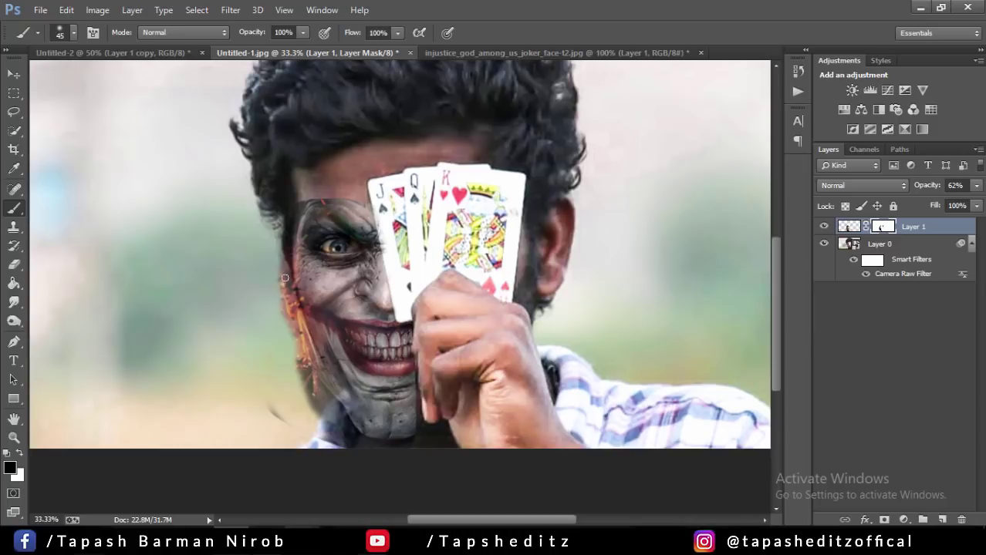
key("bracketright")
left_click_drag(299, 202, 379, 209)
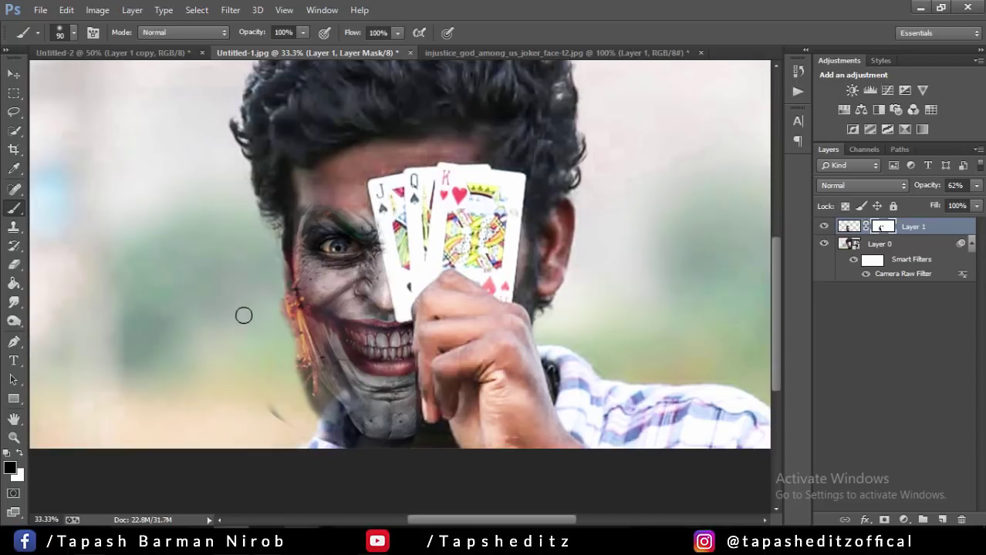
key("bracketright")
key("bracketright")
key("bracketright")
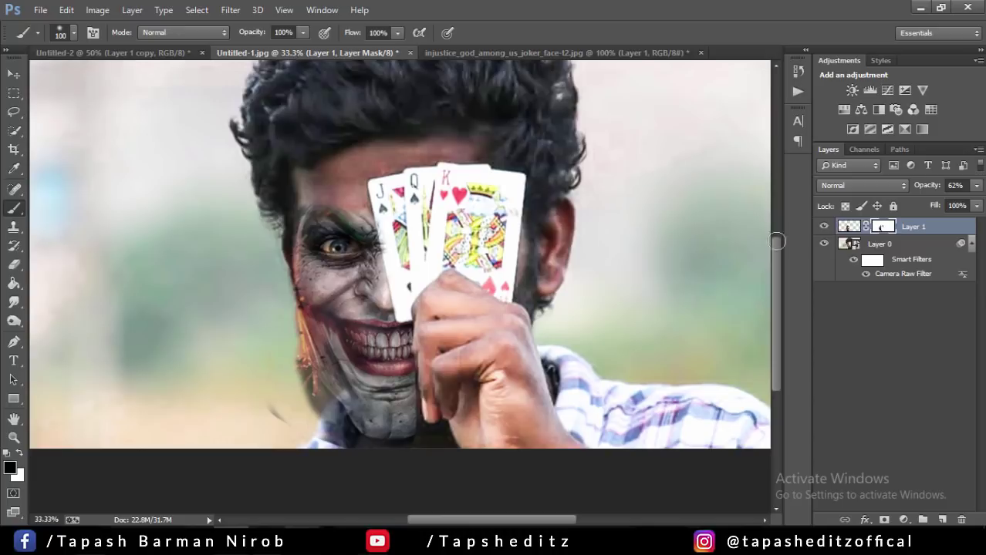
- Drop the Joker layer to 37% opacity, mask the orange jaw streaks, then raise opacity to 85%
left_click(976, 186)
left_click_drag(934, 204, 914, 204)
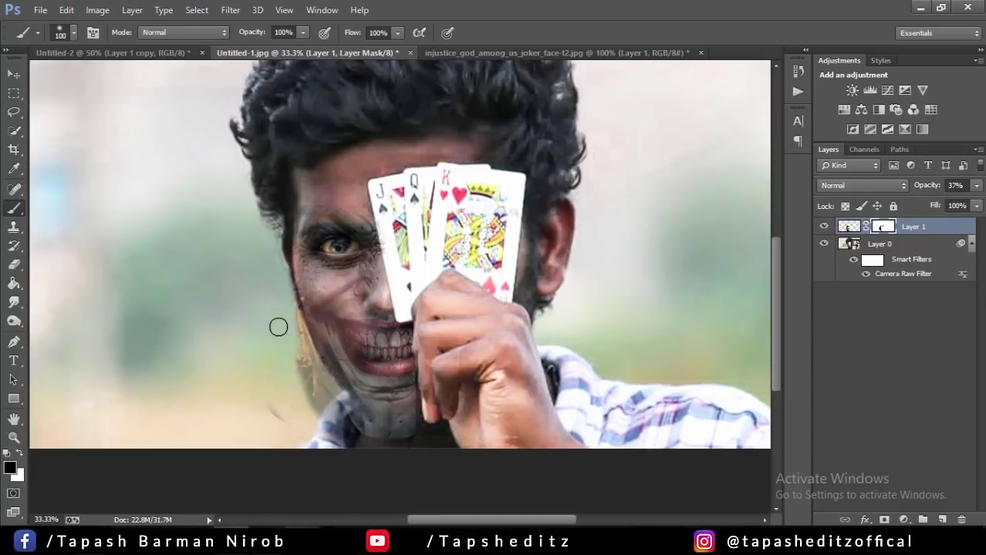
mouse_move(294, 317)
left_mouse_down()
mouse_move(291, 355)
mouse_move(310, 388)
mouse_move(264, 385)
mouse_move(327, 427)
mouse_move(374, 441)
mouse_move(430, 411)
mouse_move(335, 417)
mouse_move(371, 422)
mouse_move(315, 381)
mouse_move(302, 351)
mouse_move(353, 415)
left_mouse_up()
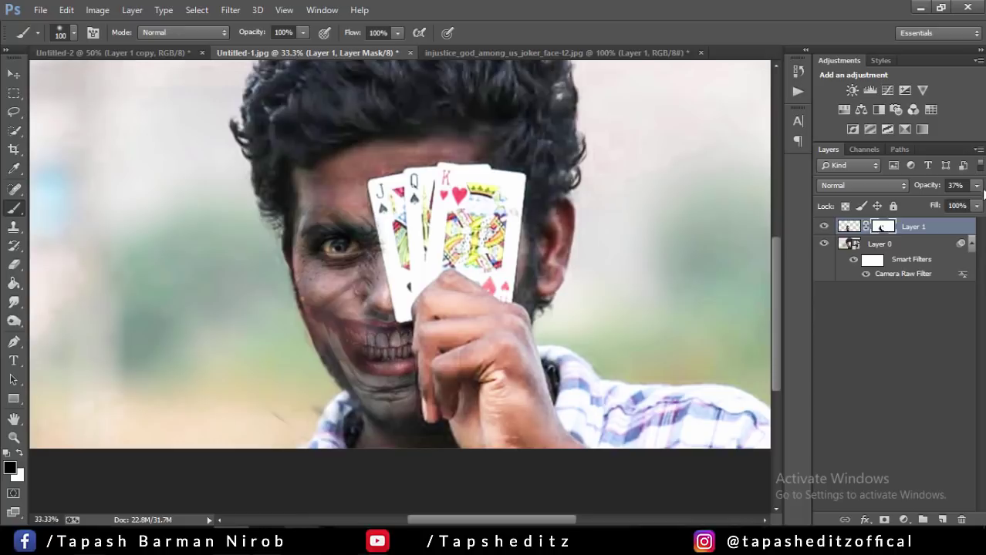
left_click(976, 185)
left_click_drag(948, 204, 970, 205)
left_click(363, 209)
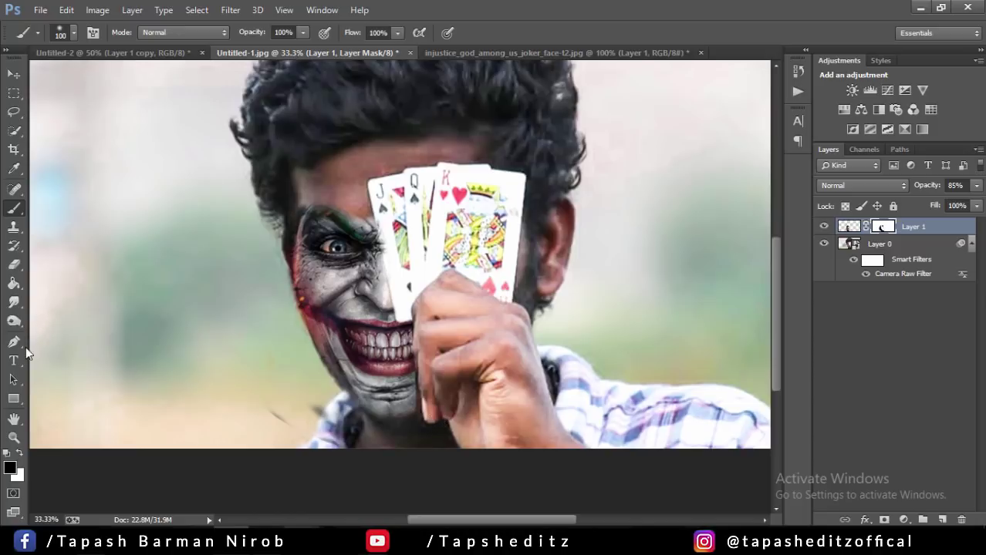
- Target the Joker layer pixels with the Clone Stamp, zoom in, and lower layer opacity to 55%
left_click(13, 227)
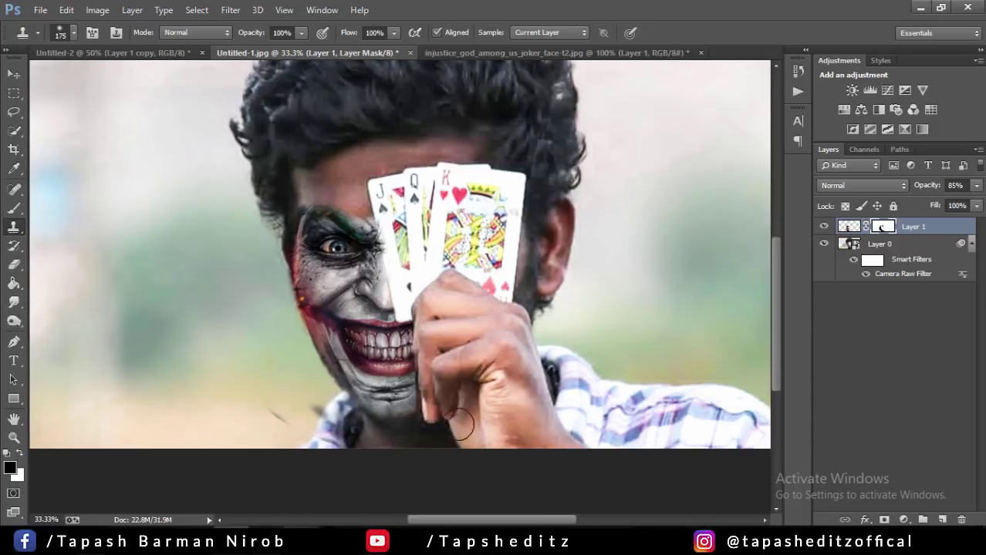
key("bracketleft")
key("bracketleft")
key("bracketleft")
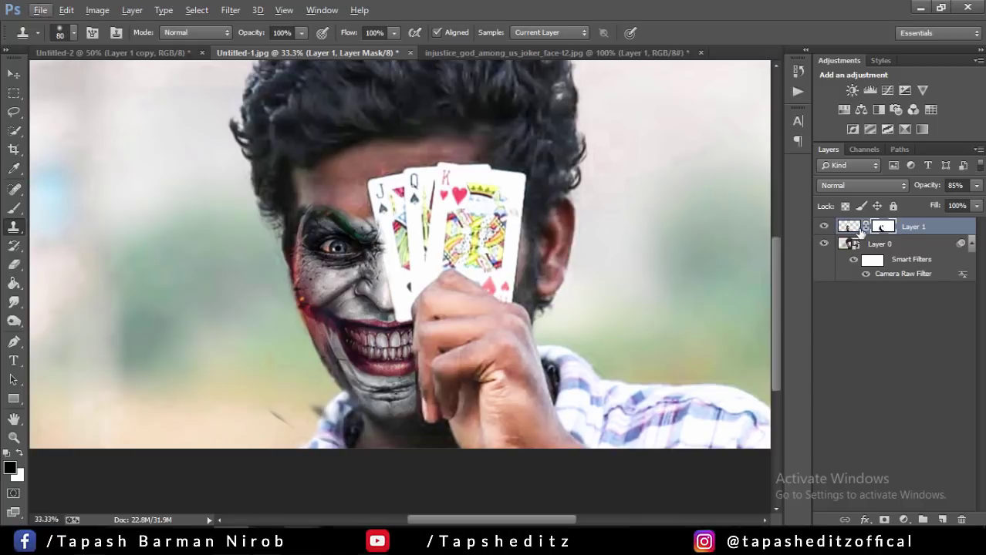
left_click(848, 226)
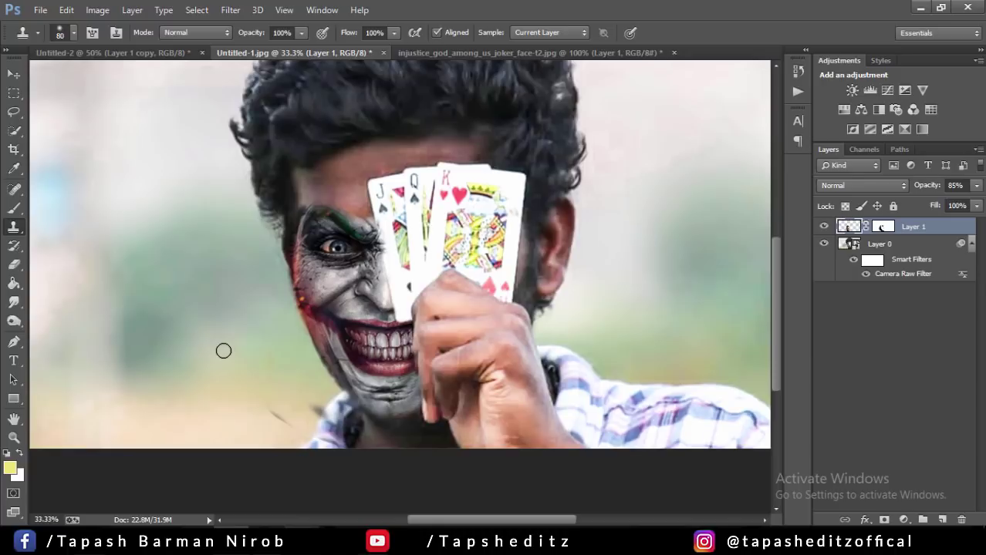
key("ctrl+plus")
key("ctrl+plus")
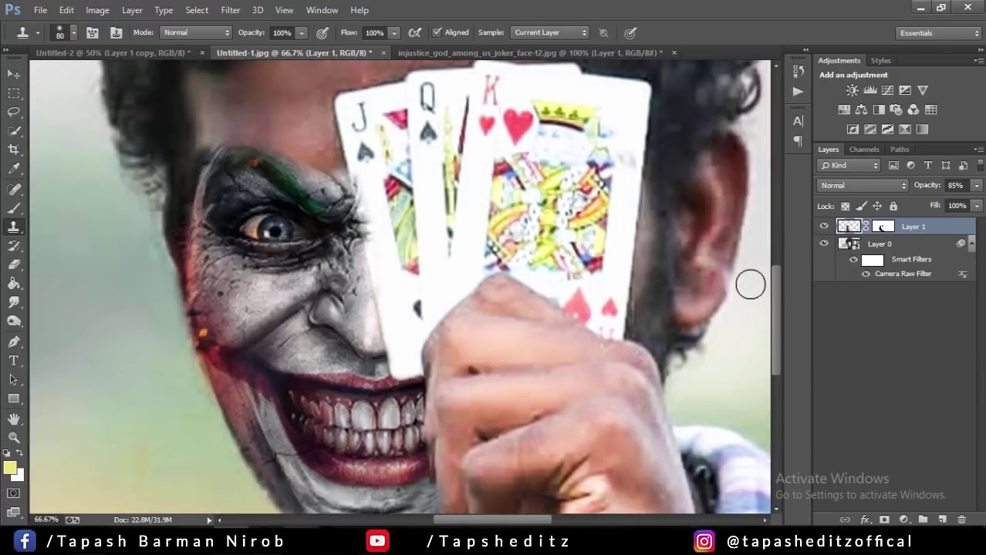
scroll(777, 302, "down", 2)
left_click(977, 185)
left_click(948, 202)
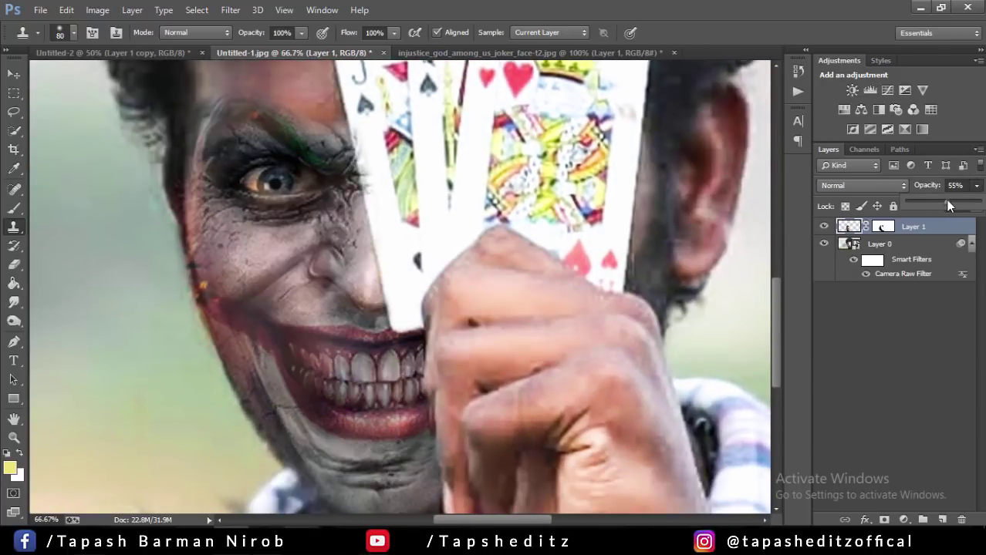
- Paint black on the layer mask with a size-50 brush over the hand, then zoom out
left_click(14, 208)
key("bracketleft")
key("bracketleft")
key("bracketleft")
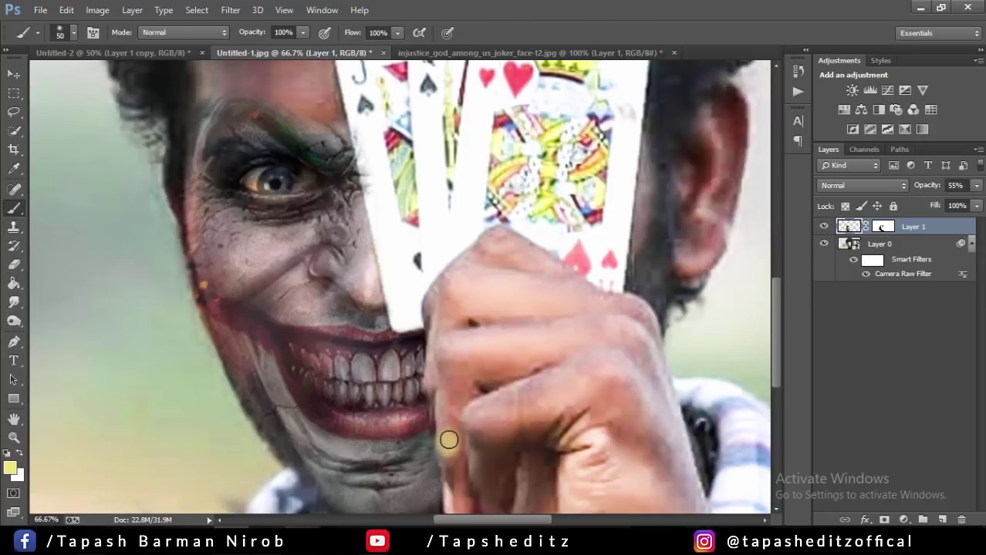
left_click(97, 10)
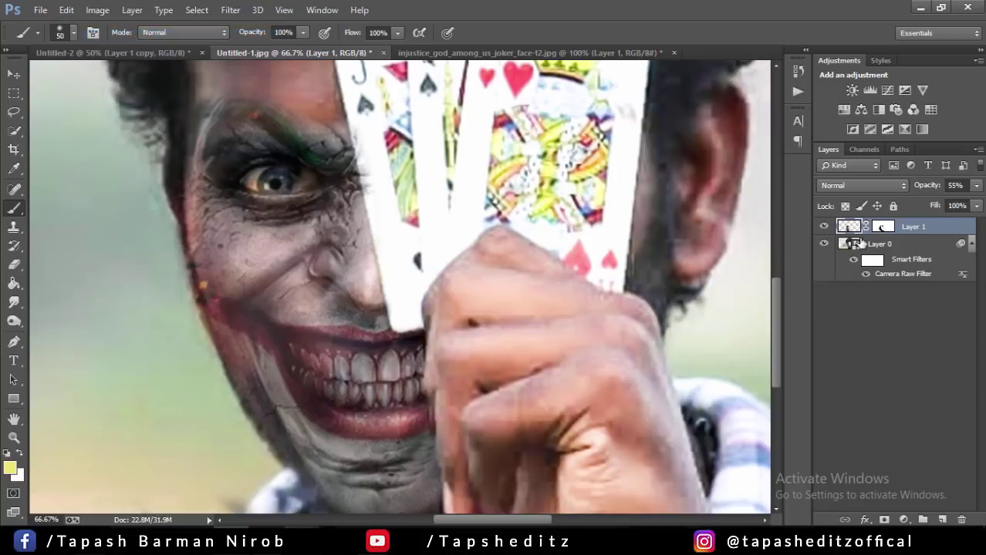
left_click(883, 226)
key("d")
left_click_drag(778, 282, 775, 319)
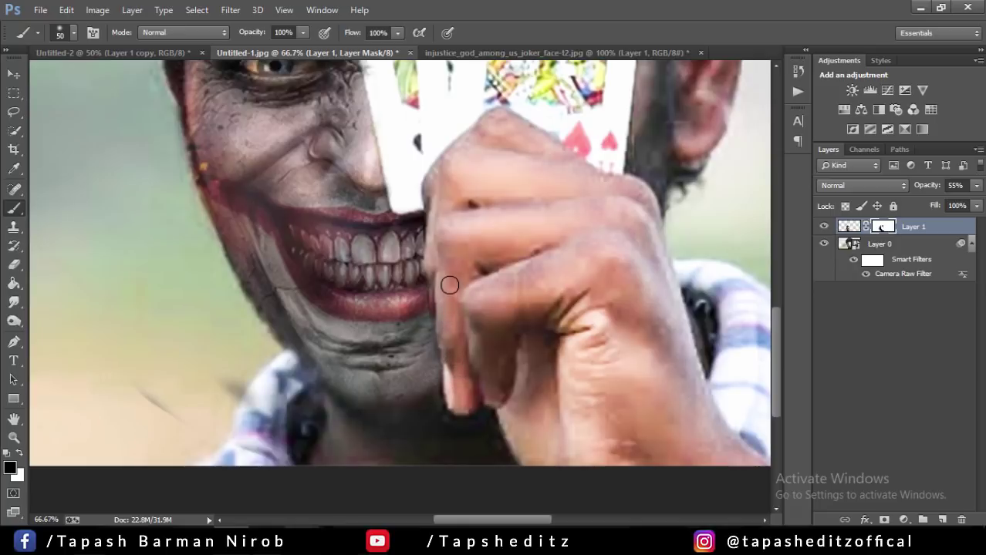
key("ctrl+minus")
key("ctrl+minus")
key("ctrl+minus")
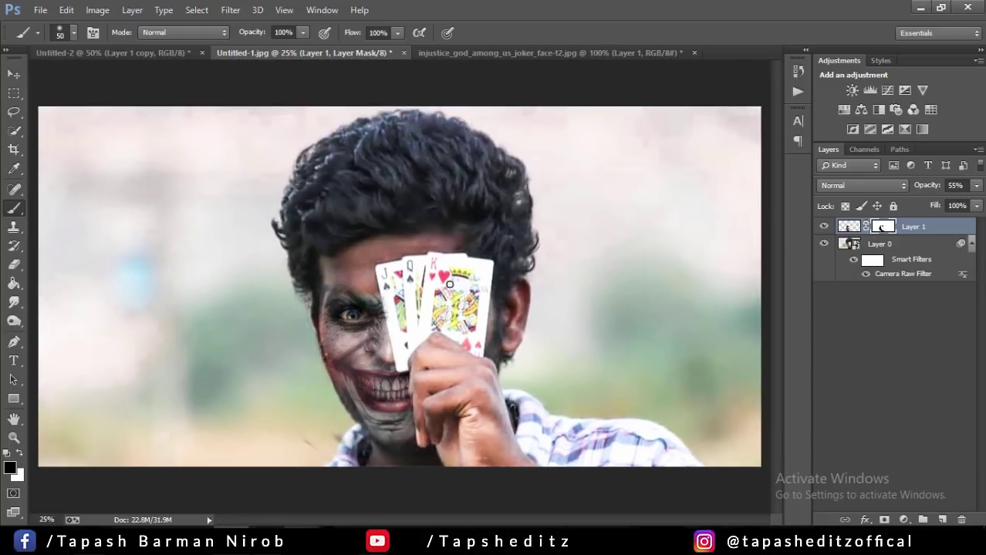
- Raise the Joker face layer to 100% opacity and mask its texture along the J card edge
left_click_drag(976, 186, 979, 203)
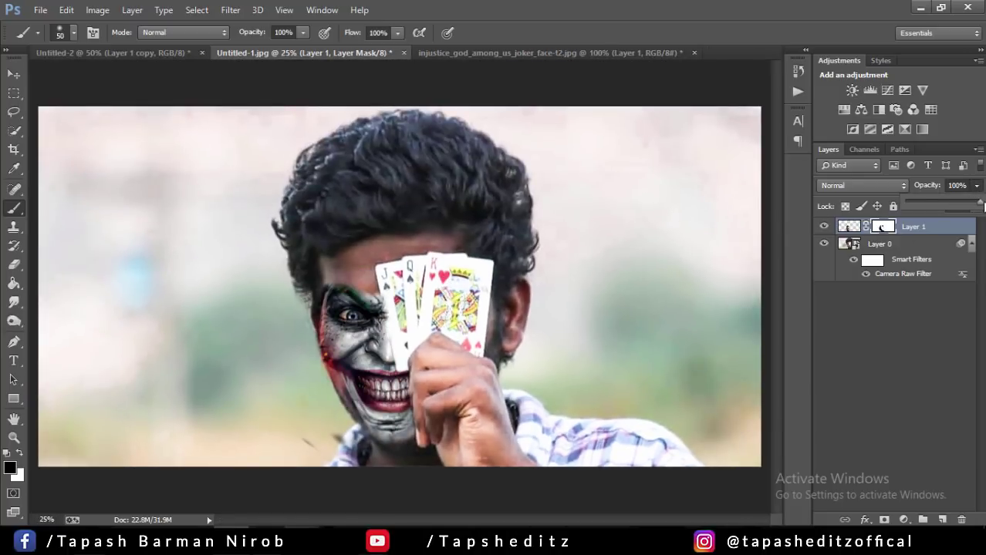
key("ctrl+plus")
key("ctrl+plus")
key("ctrl+plus")
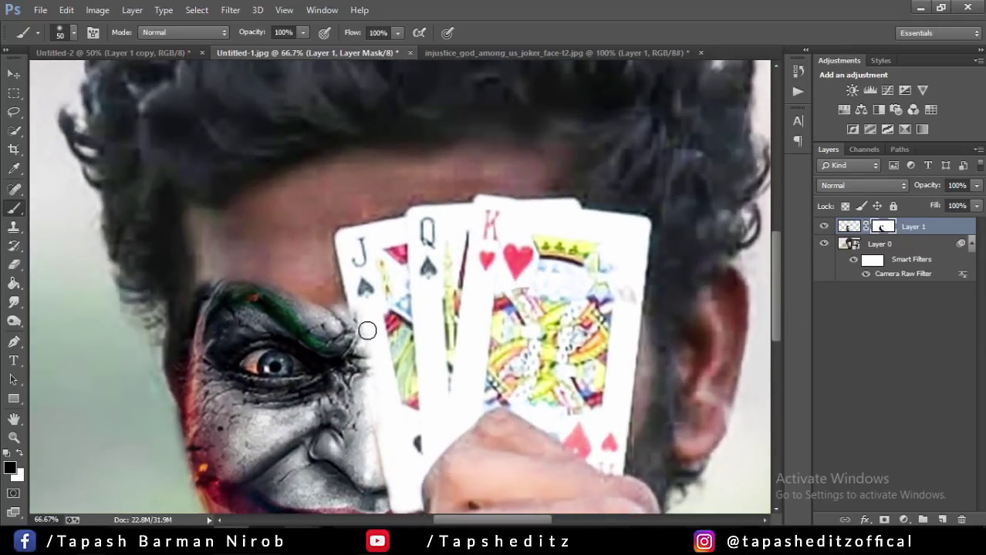
mouse_move(364, 311)
left_mouse_down()
mouse_move(375, 382)
mouse_move(366, 312)
left_mouse_up()
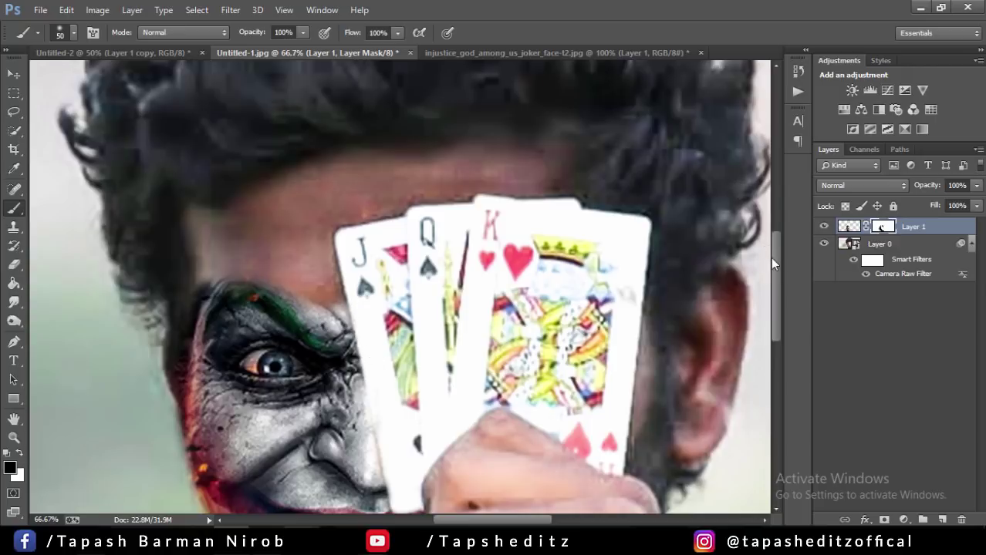
left_click_drag(775, 257, 776, 287)
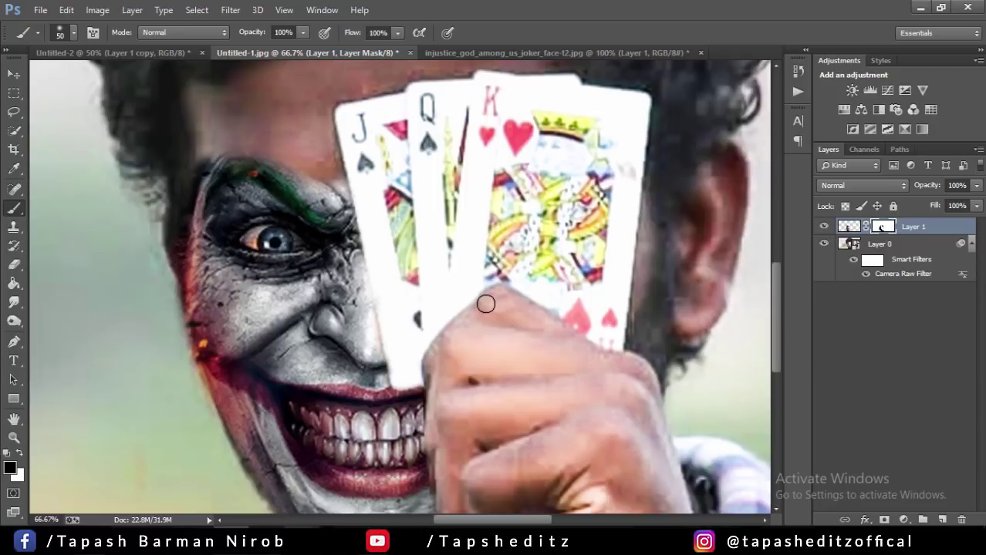
- Apply the layer mask permanently to Layer 1
scroll(486, 304, "down", 1)
scroll(486, 304, "down", 1)
scroll(486, 304, "down", 1)
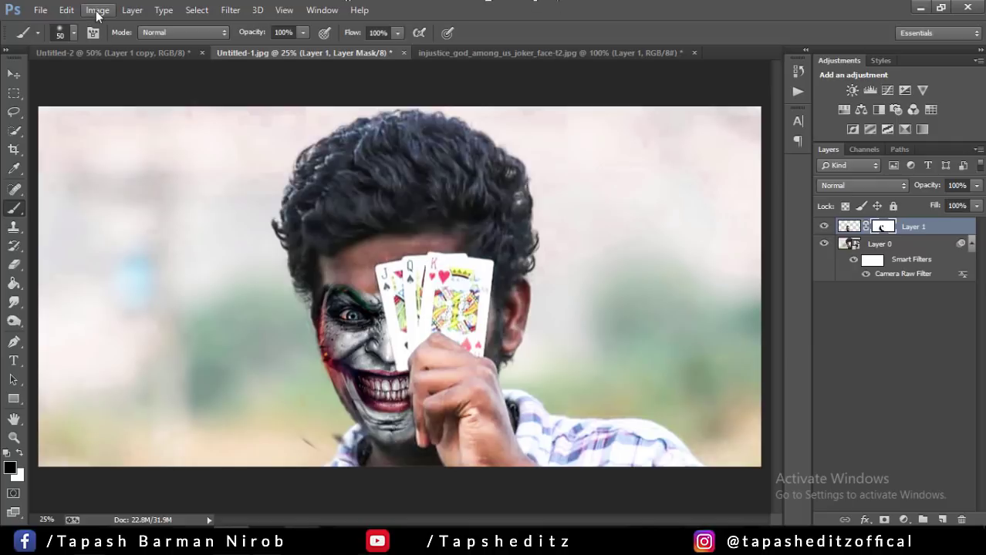
right_click(881, 230)
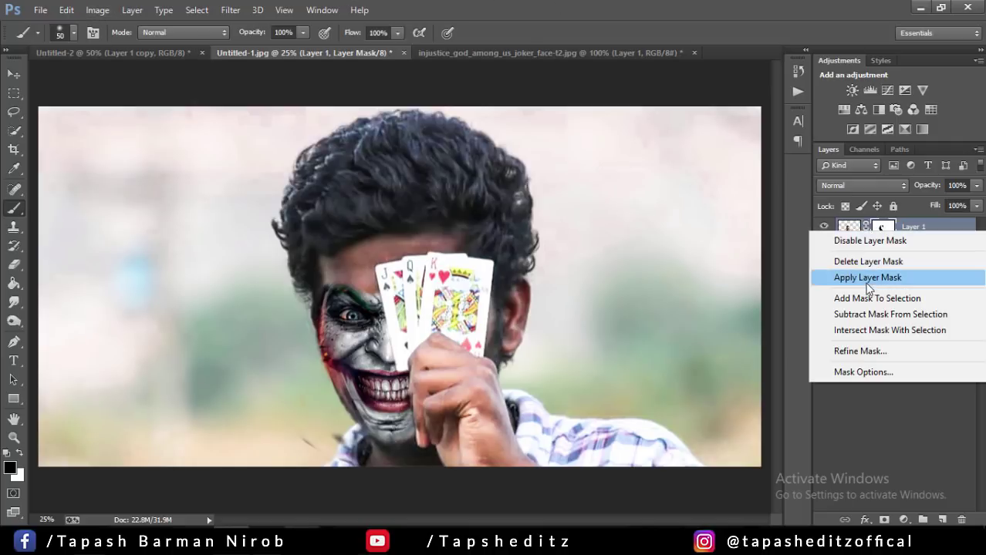
left_click(846, 273)
left_click(99, 10)
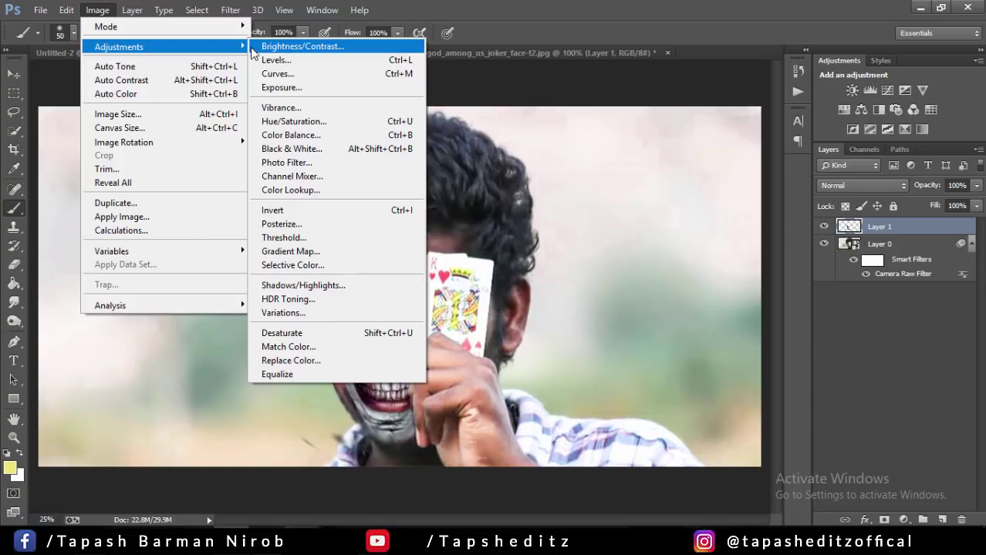
- Darken the Joker face with Brightness/Contrast at brightness -17 and contrast -28
left_click(297, 47)
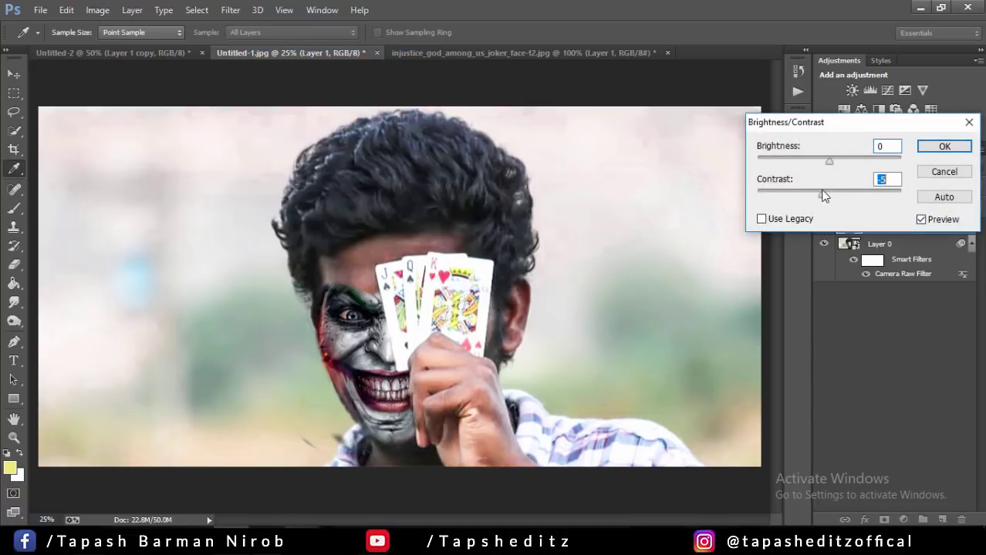
left_click_drag(824, 195, 790, 194)
mouse_move(830, 162)
left_mouse_down()
mouse_move(807, 164)
mouse_move(821, 160)
left_mouse_up()
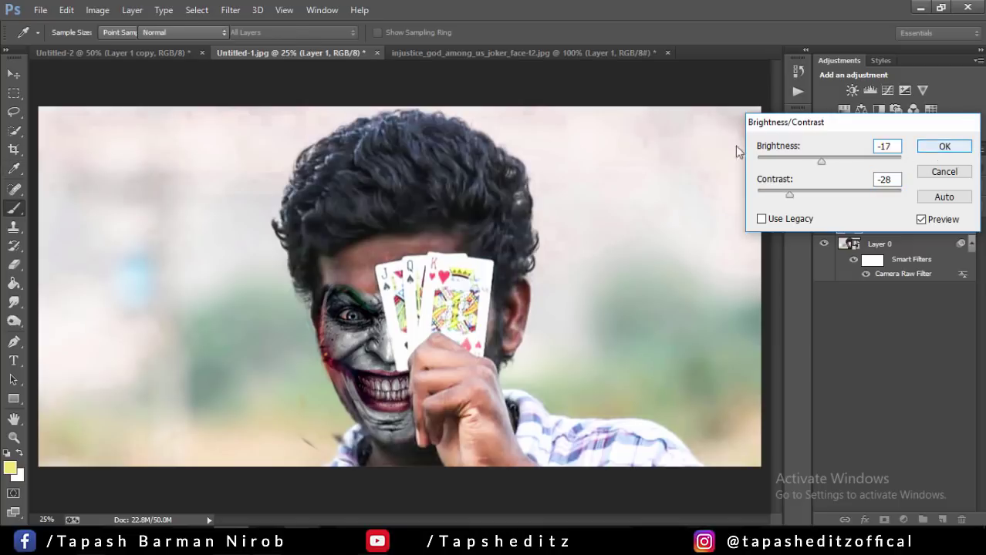
left_click(943, 146)
- Erase the dark texture beside the chin with a size-175 eraser, undoing the stroke above the eye
key("e")
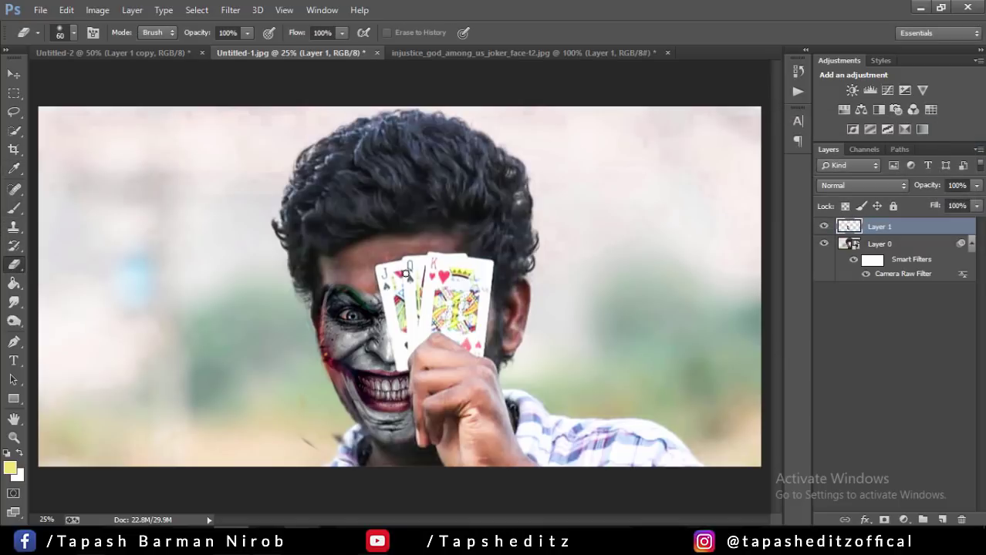
key("bracketright")
key("bracketright")
key("bracketright")
key("bracketright")
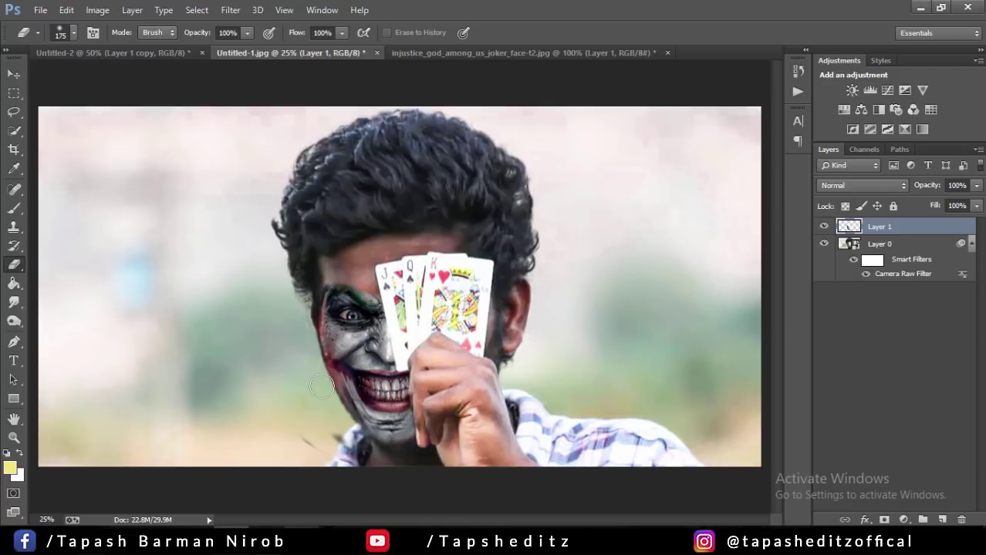
mouse_move(334, 423)
left_mouse_down()
mouse_move(359, 455)
mouse_move(326, 465)
mouse_move(356, 466)
left_mouse_up()
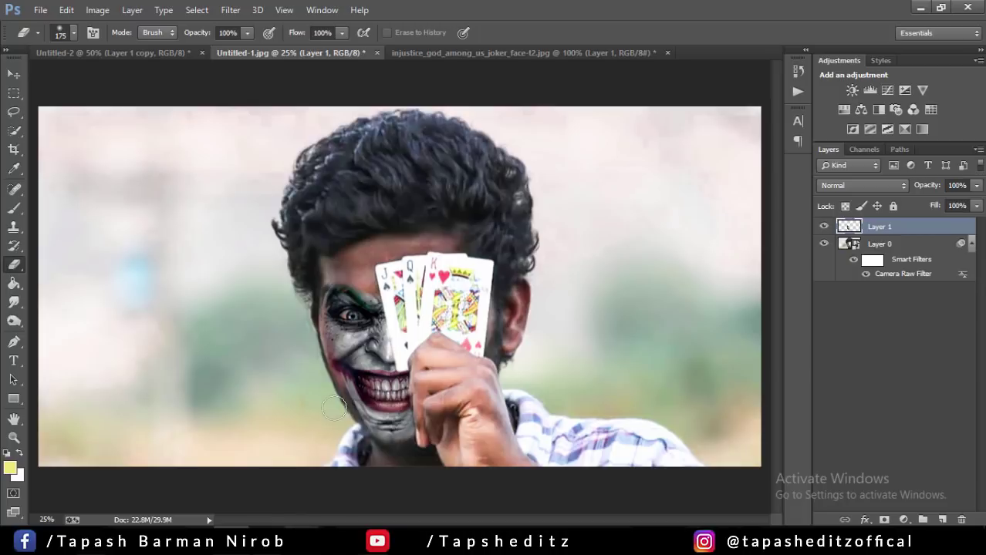
left_click_drag(296, 287, 369, 287)
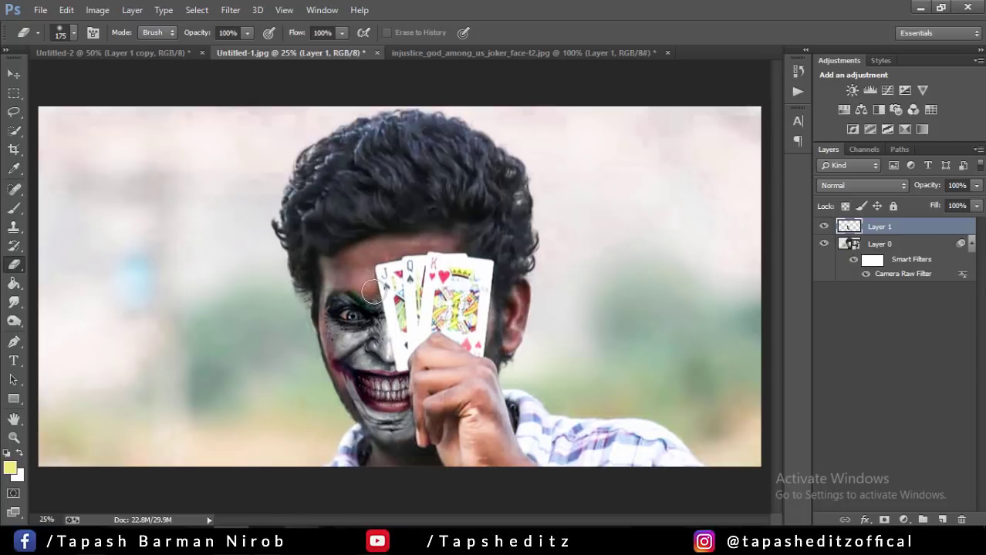
left_click(66, 10)
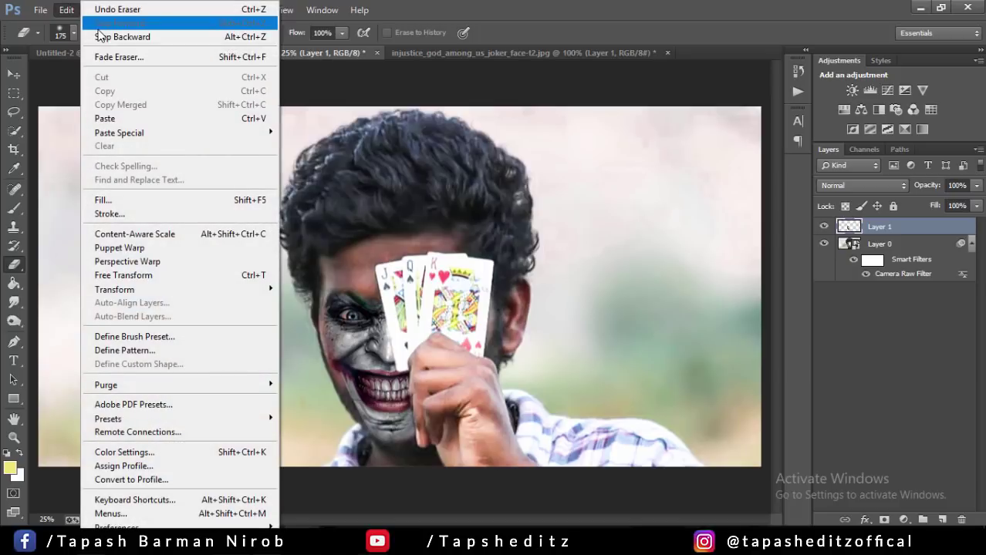
left_click(101, 36)
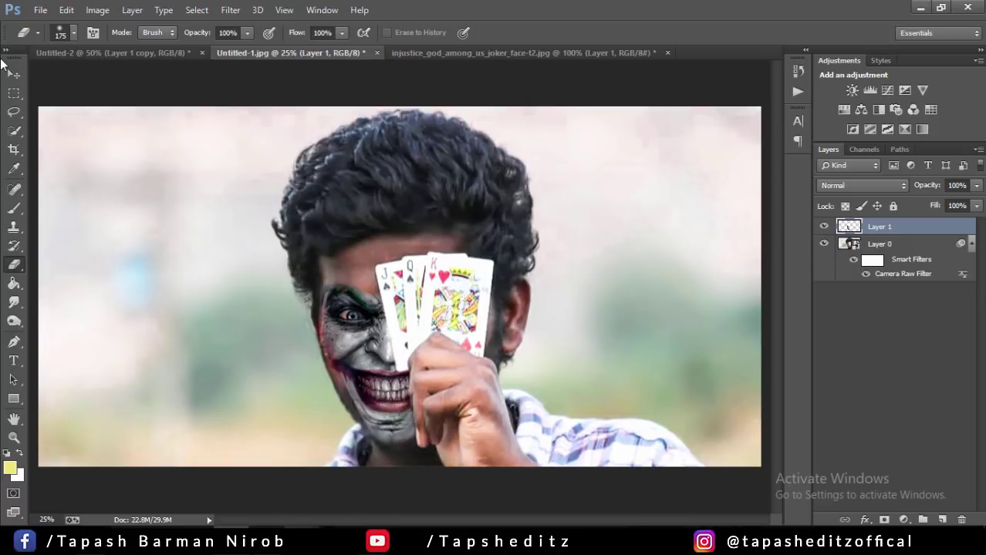
- Rasterize Layer 0 to bake its Camera Raw smart filter into the pixels
left_click(885, 245)
right_click(885, 245)
left_click(618, 225)
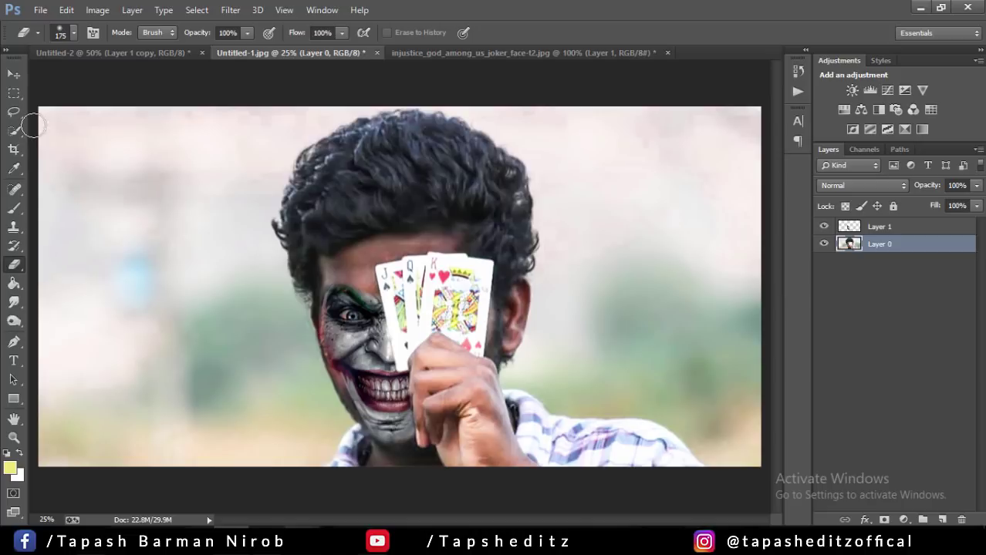
- Trace a freehand lasso selection over the forehead, then deselect it
left_click(14, 112)
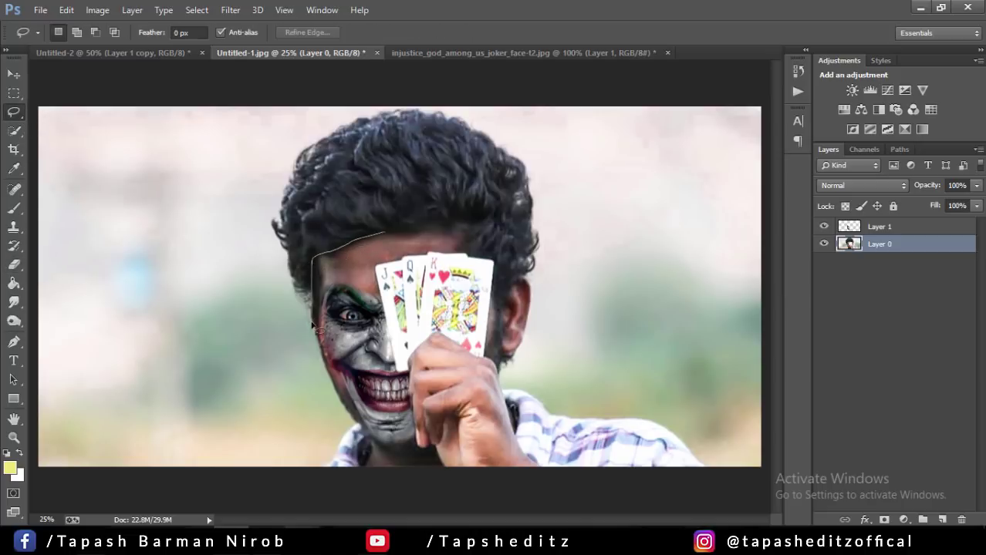
left_click_drag(320, 310, 425, 249)
left_click_drag(425, 250, 378, 247)
key("ctrl+d")
- Sample a skin tone from the face and lighten it as the foreground colour
left_click(10, 468)
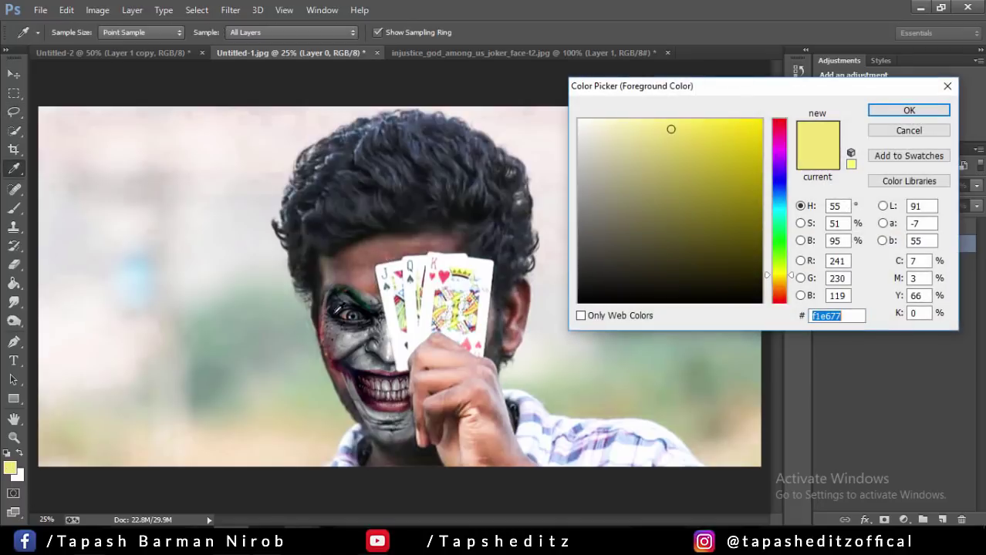
left_click(368, 280)
left_click(631, 145)
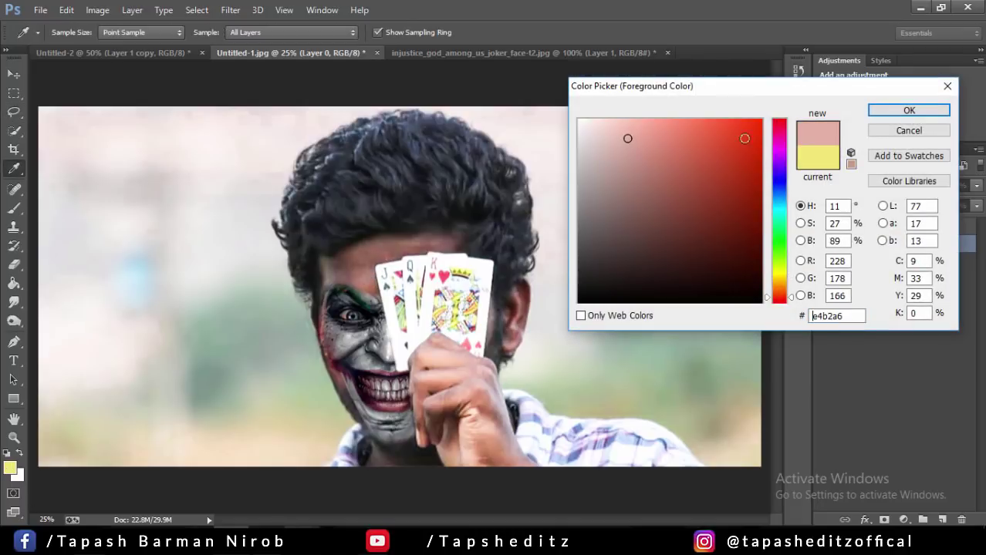
left_click(903, 110)
- On a new layer, paint the skin tone over the forehead and toward the hand at 49% opacity
left_click(944, 520)
left_click(14, 209)
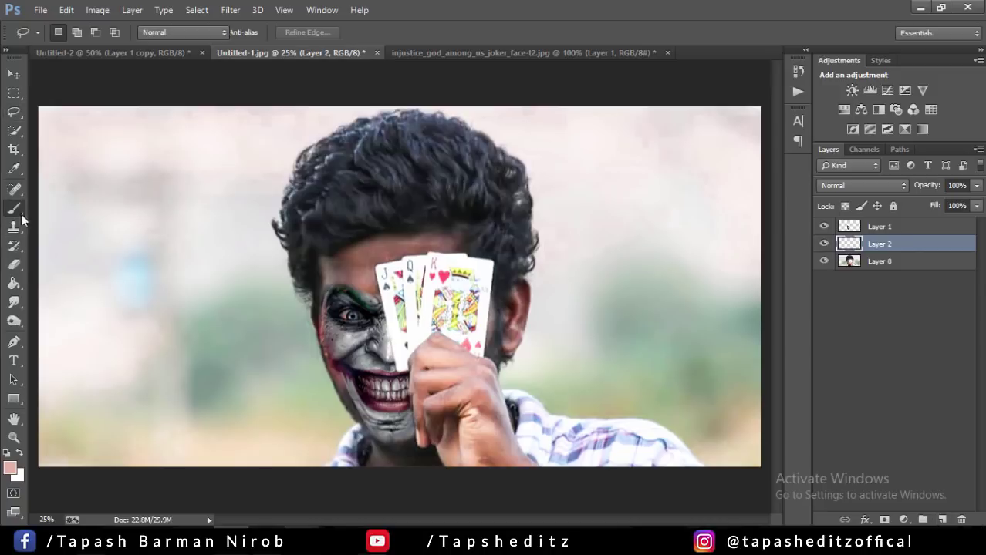
left_click(976, 185)
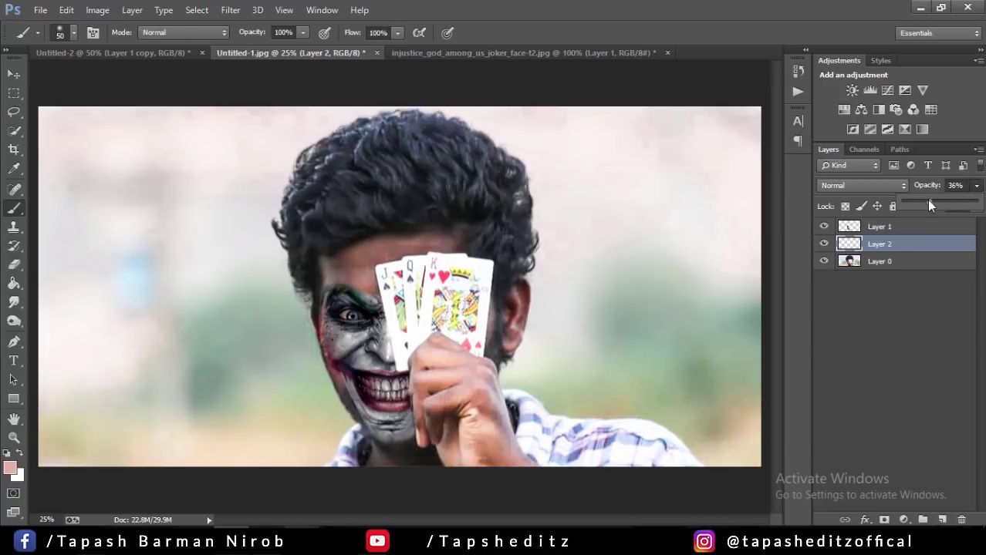
key("bracketright")
key("bracketright")
key("bracketright")
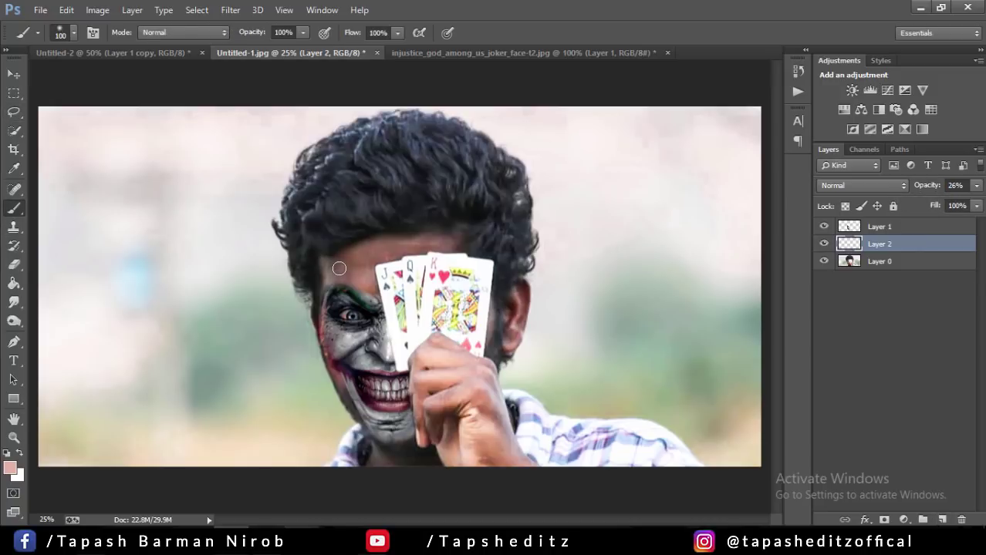
key("bracketright")
key("bracketright")
key("bracketright")
left_click_drag(339, 268, 447, 242)
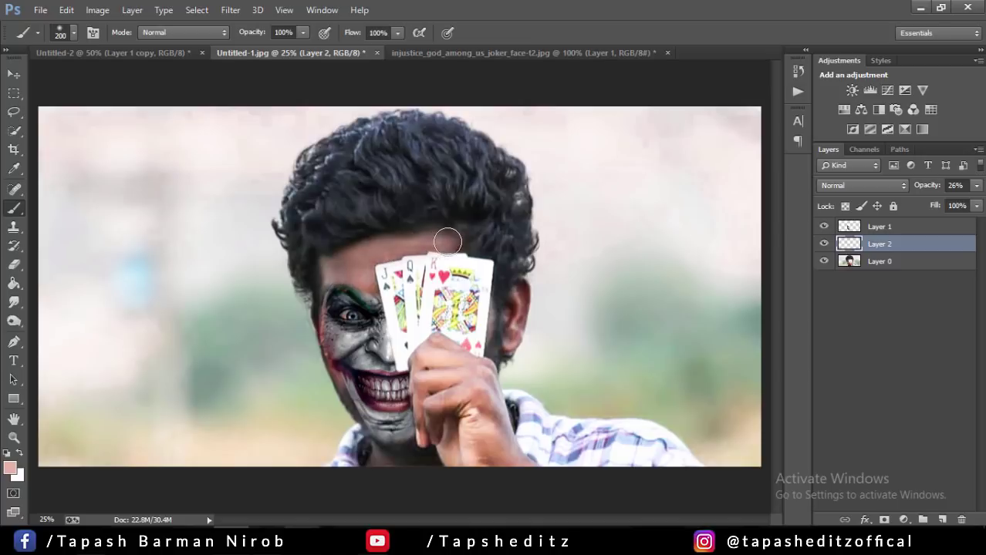
left_click_drag(469, 423, 500, 455)
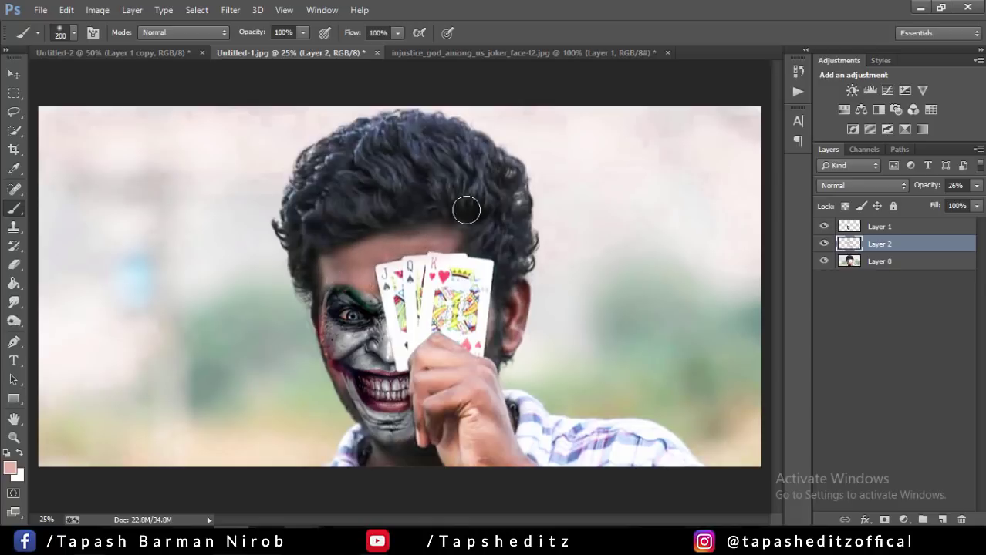
left_click(977, 185)
left_click_drag(924, 204, 942, 205)
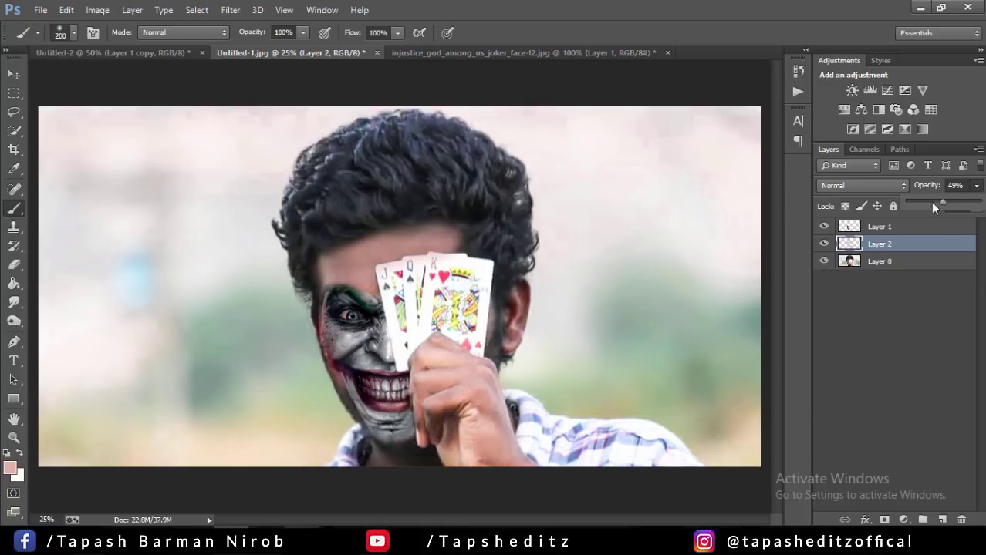
left_click(13, 265)
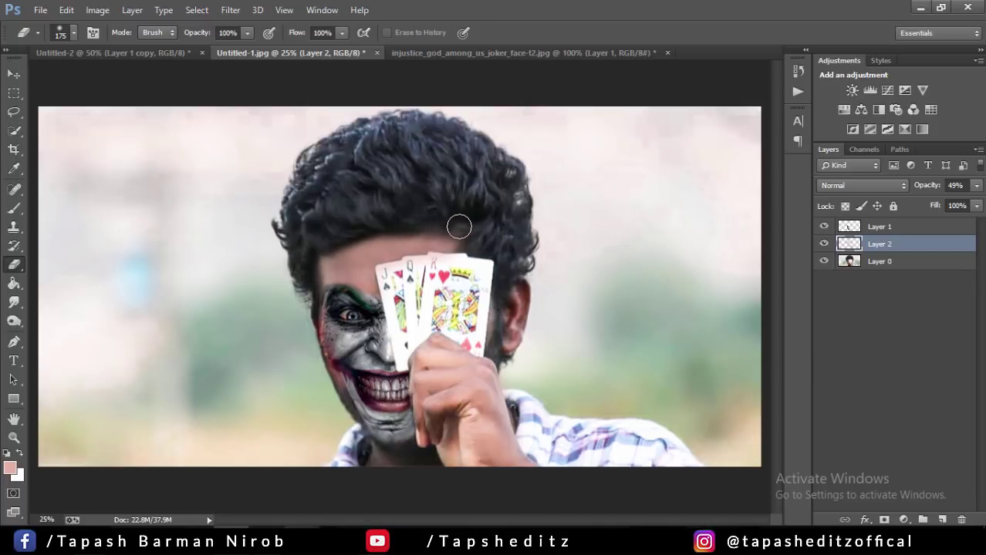
- Merge Layers 1, 2 and 0 into a single Layer 1 and open Camera Raw Filter
left_click(890, 234, "shift")
left_click(891, 262, "shift")
right_click(891, 262)
left_click(728, 413)
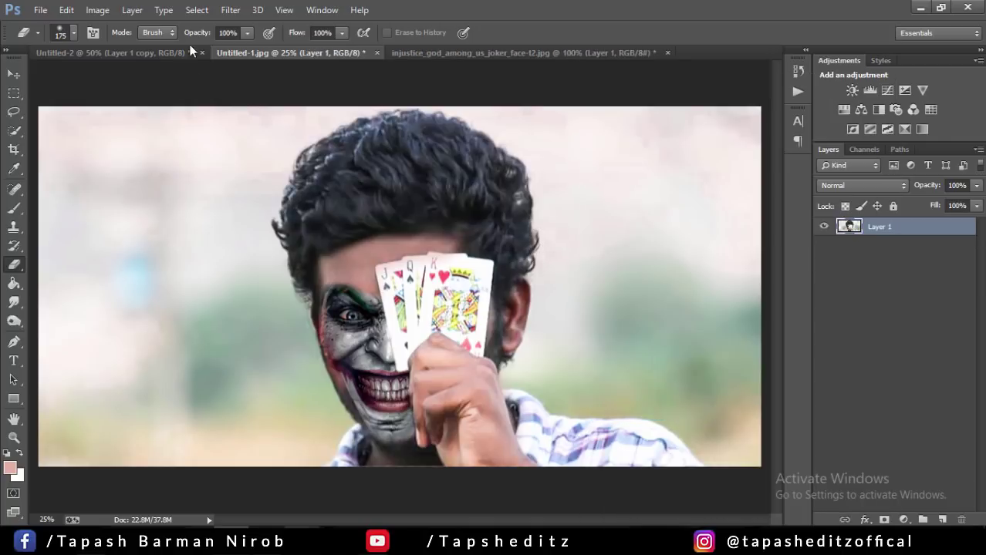
left_click(230, 10)
left_click(242, 93)
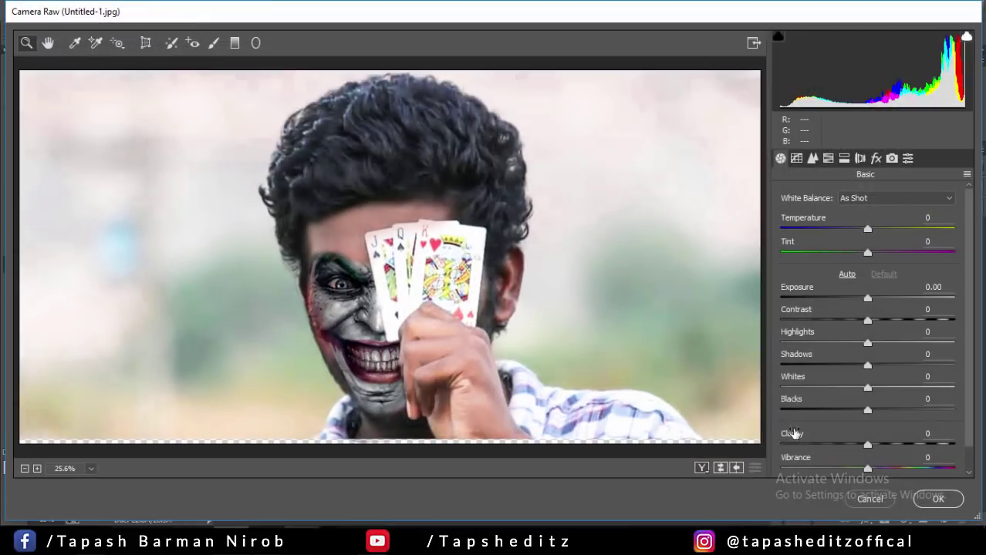
- In Camera Raw Basic, lift the Blacks and Shadows and add Clarity +15
left_click_drag(865, 411, 892, 402)
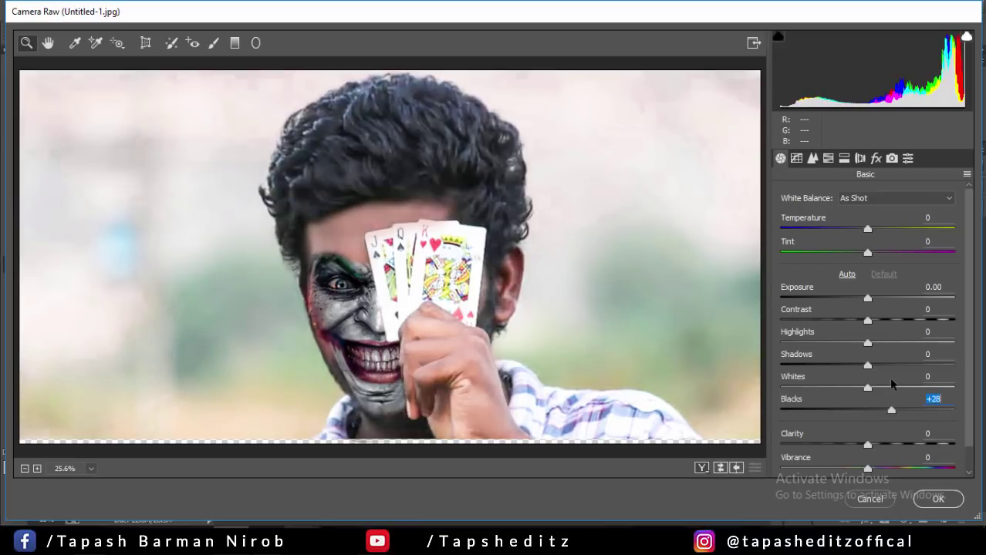
mouse_move(868, 366)
left_mouse_down()
mouse_move(892, 363)
mouse_move(850, 343)
left_mouse_up()
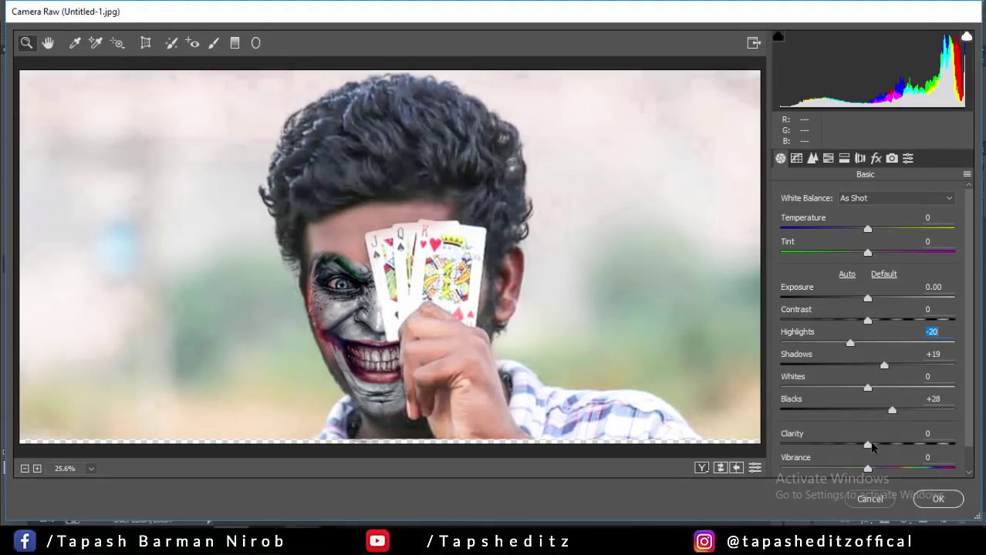
left_click_drag(868, 446, 881, 446)
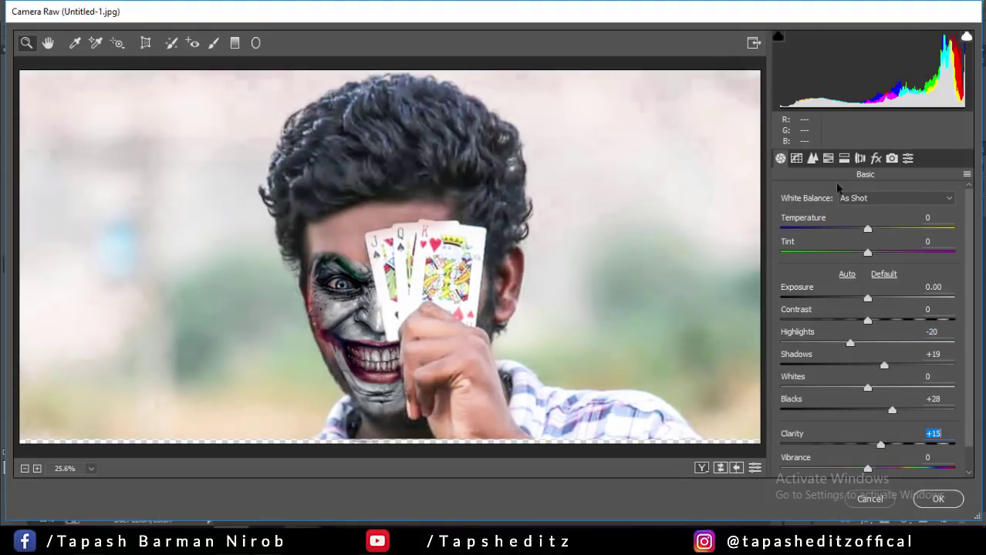
- Adjust HSL: mute greens and yellows, brighten orange luminance, greens to -9, and apply
left_click(828, 160)
left_click(822, 216)
left_click_drag(872, 336, 785, 336)
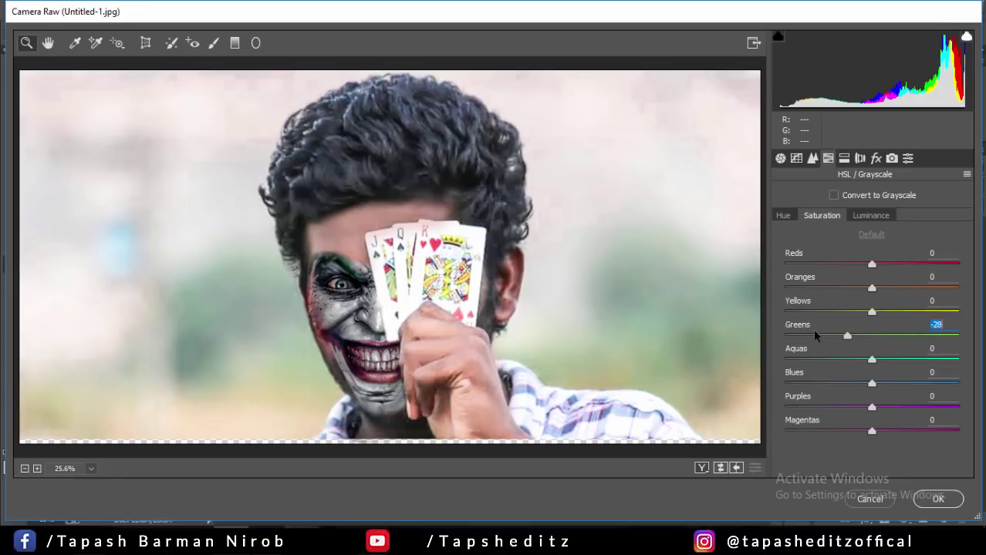
mouse_move(872, 309)
left_mouse_down()
mouse_move(785, 309)
mouse_move(865, 309)
mouse_move(927, 287)
left_mouse_up()
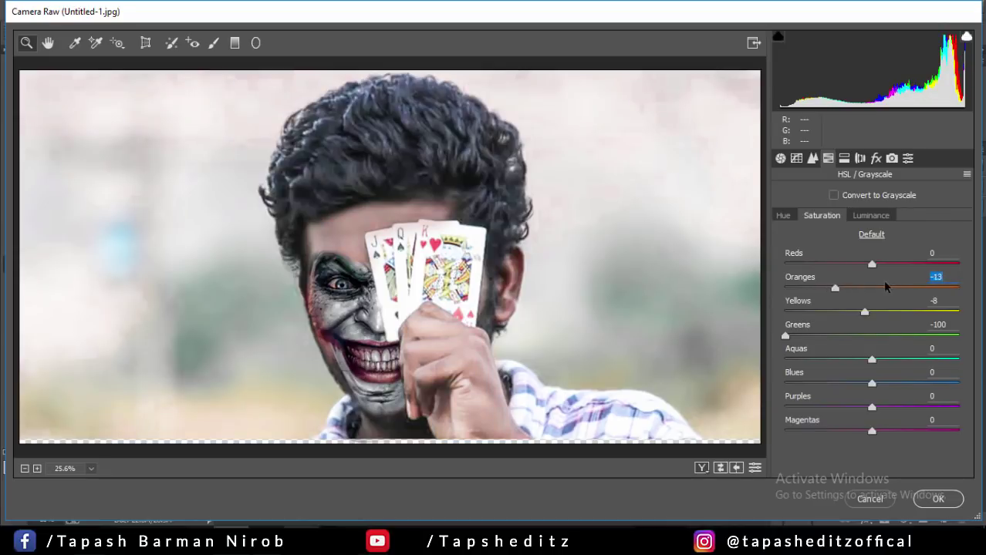
left_click(876, 216)
mouse_move(872, 288)
left_mouse_down()
mouse_move(894, 288)
mouse_move(884, 286)
left_mouse_up()
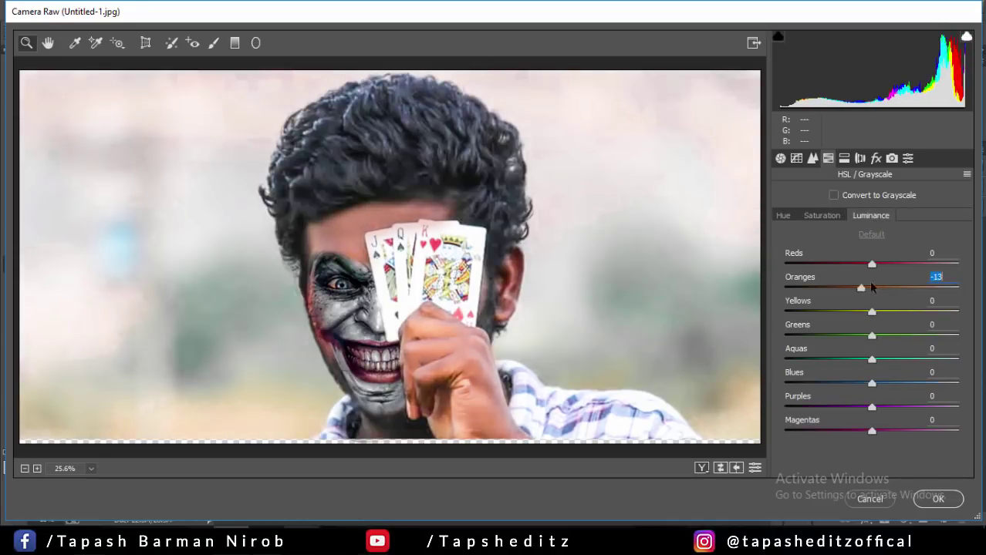
left_click(819, 217)
left_click_drag(872, 336, 864, 336)
mouse_move(872, 383)
left_mouse_down()
mouse_move(913, 383)
mouse_move(920, 360)
left_mouse_up()
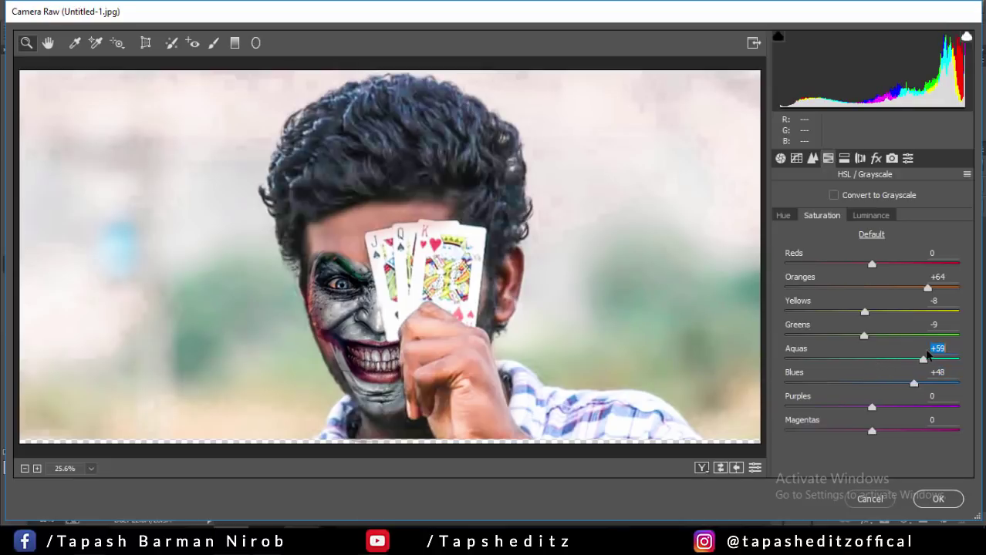
left_click(937, 498)
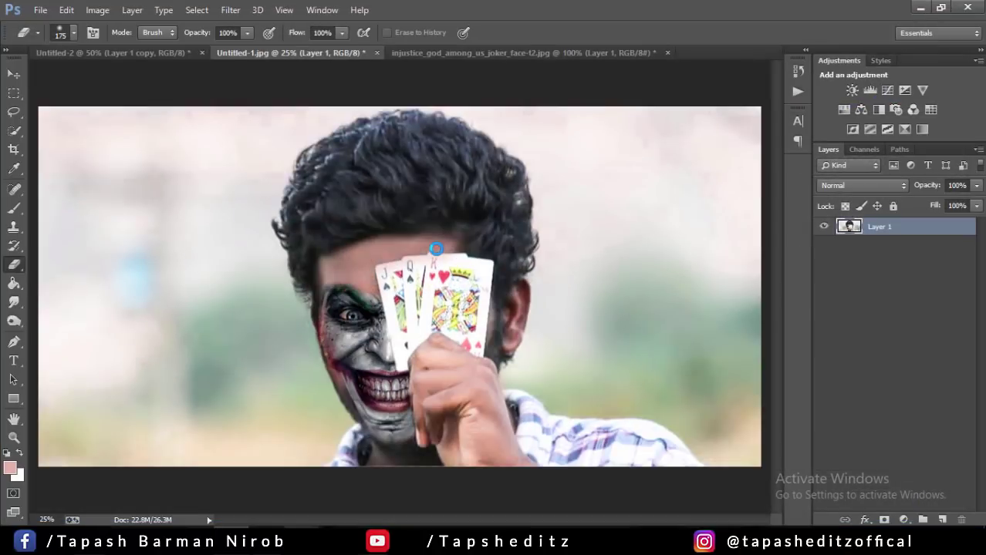
- Crop the photo in from the left side and the top-right edge
left_click(13, 150)
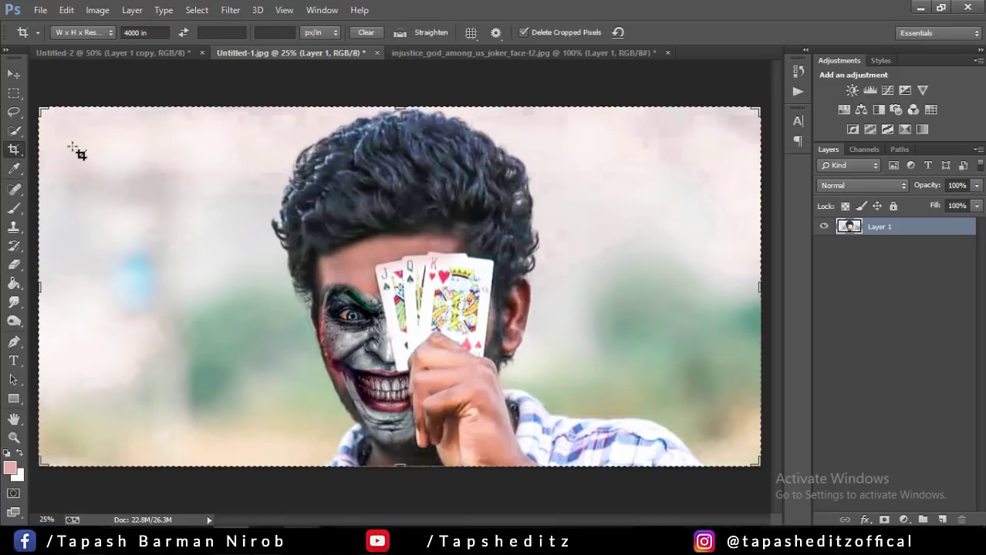
left_click_drag(74, 108, 116, 110)
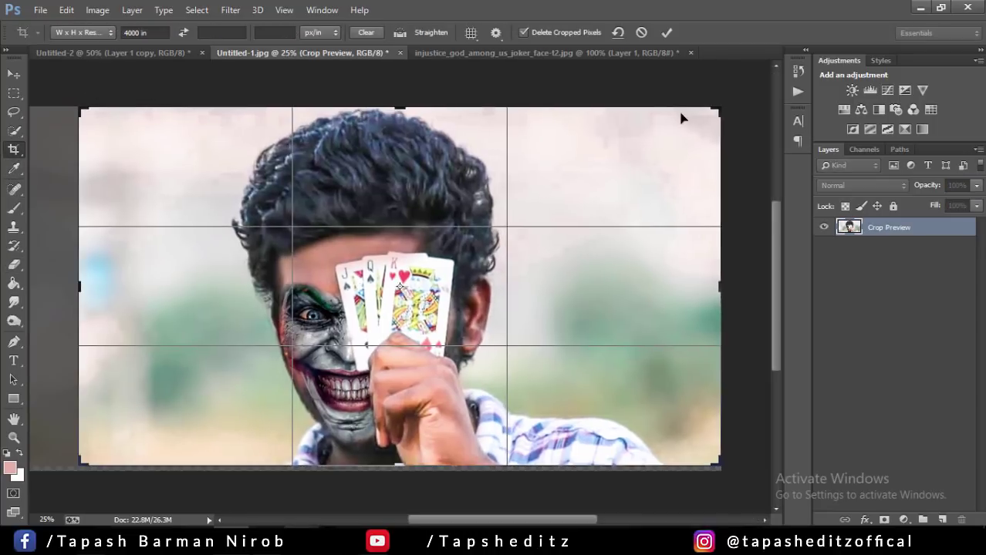
left_click_drag(715, 114, 703, 108)
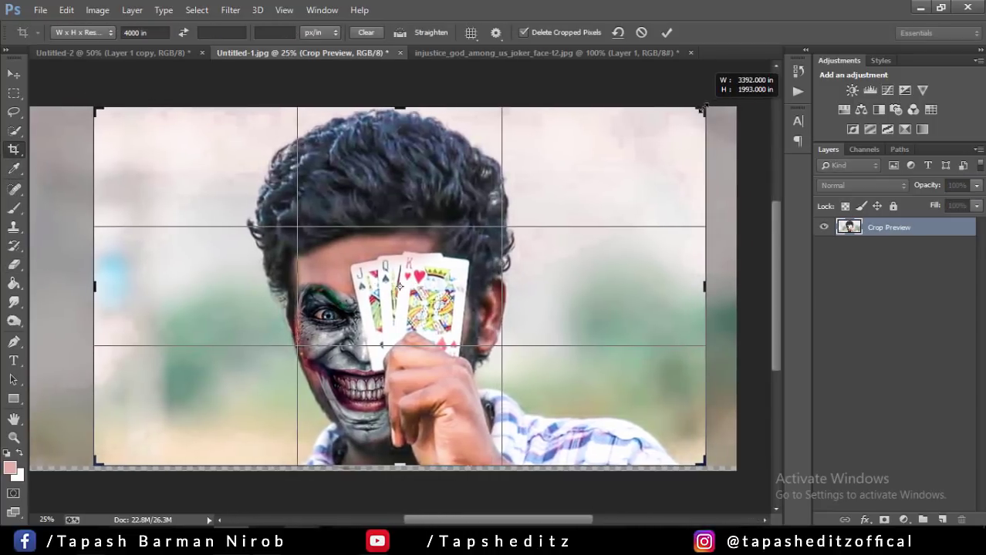
left_click(666, 33)
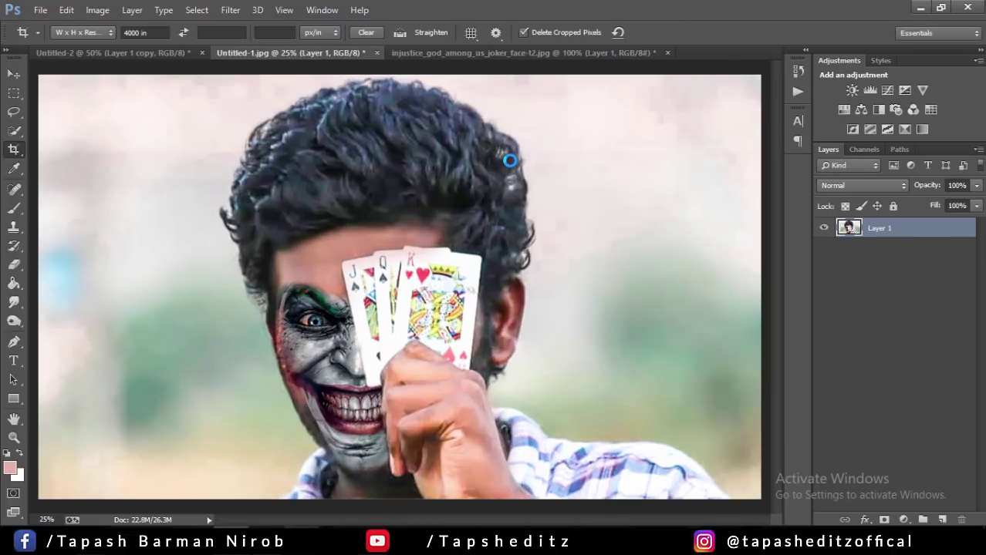
key("ctrl+minus")
key("ctrl+minus")
key("ctrl+minus")
key("ctrl+plus")
key("ctrl+plus")
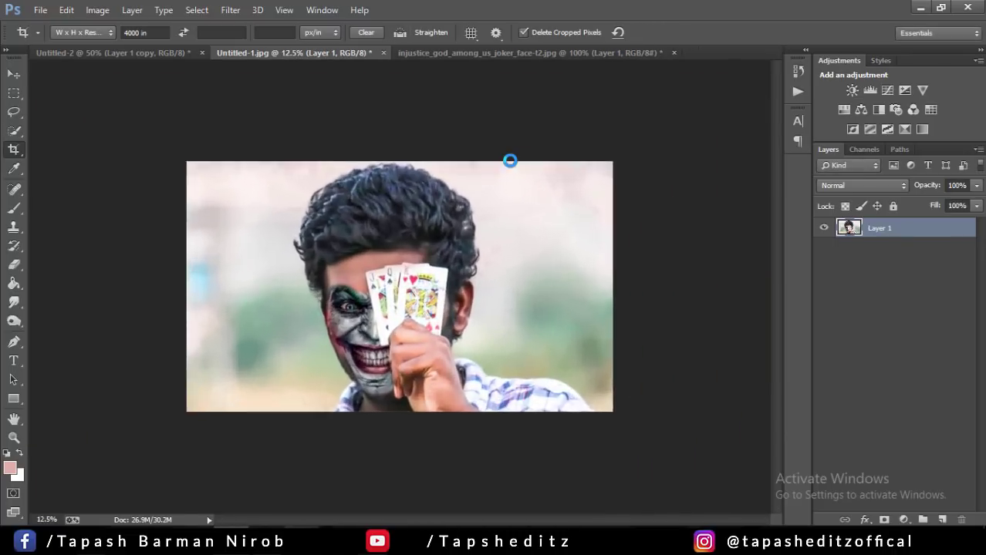
- Switch to the Move tool and reopen the Camera Raw Filter
left_click(15, 75)
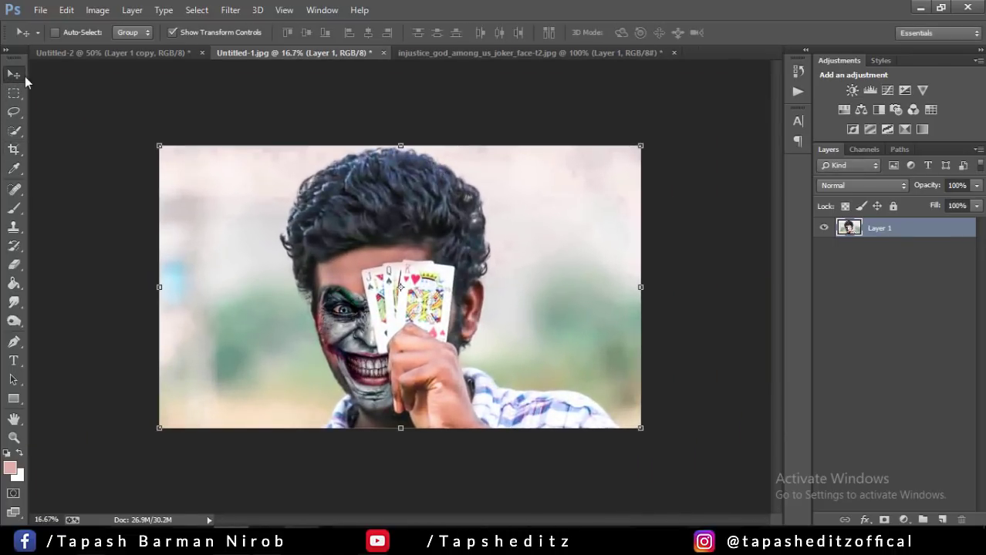
left_click(224, 11)
left_click(230, 94)
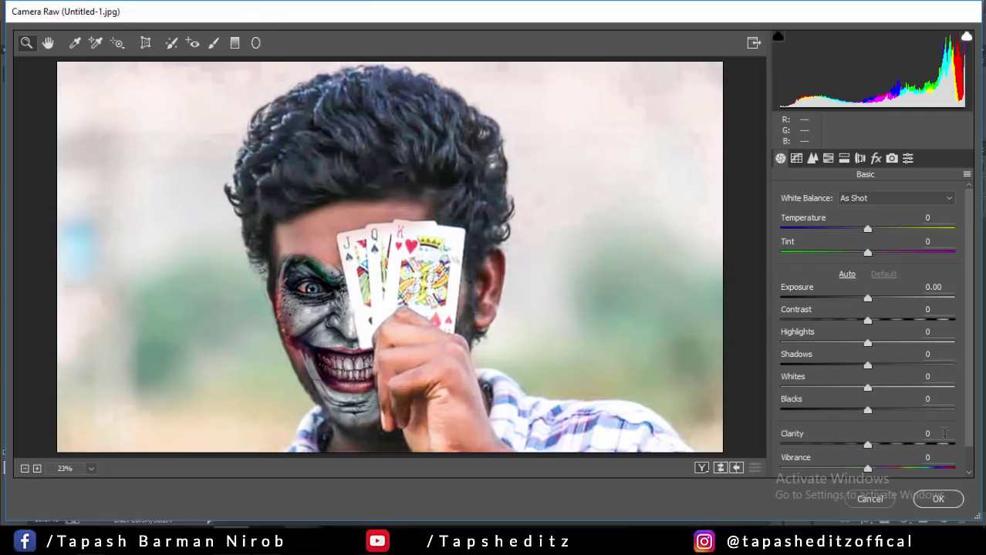
- Apply a second Camera Raw pass with Clarity +38 and Blacks -10
left_click_drag(868, 445, 900, 446)
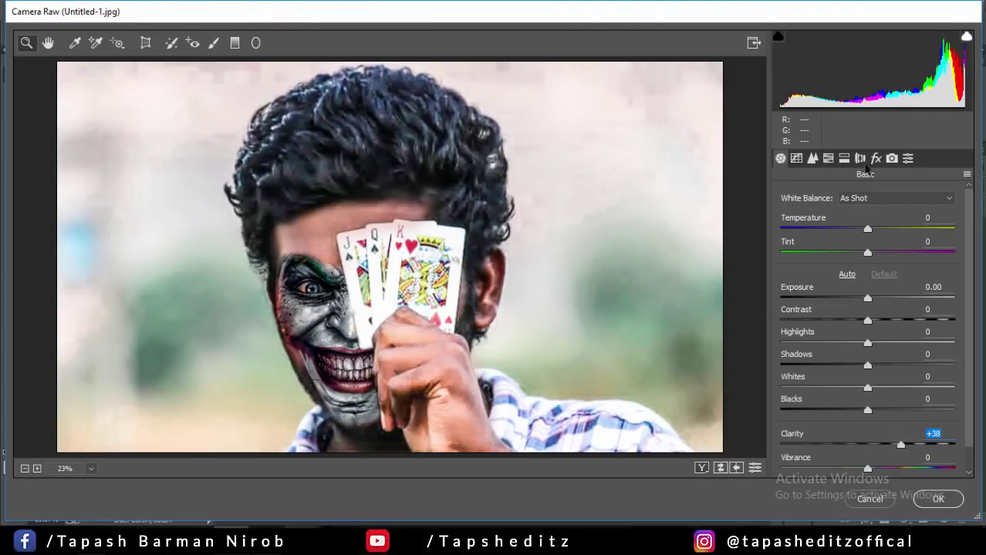
left_click_drag(867, 409, 858, 409)
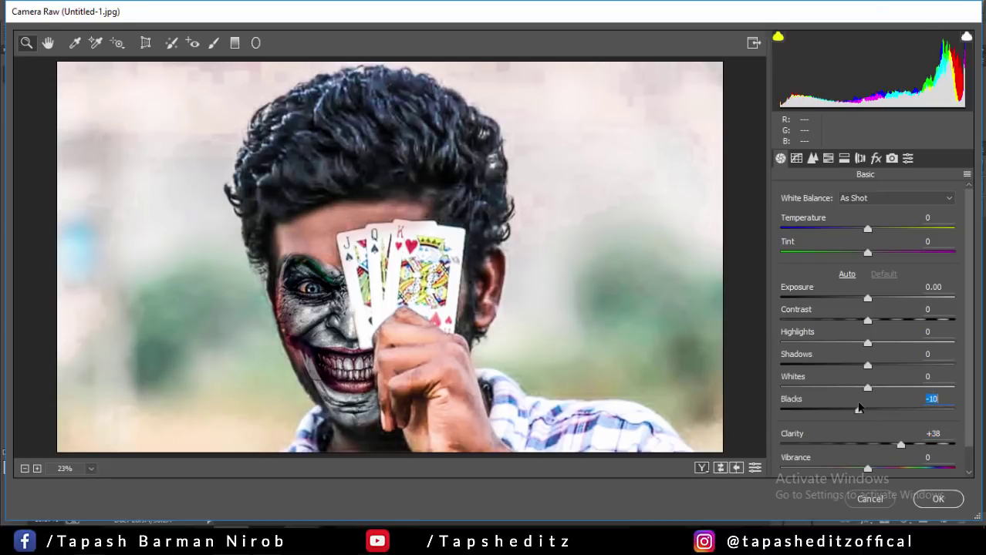
left_click(934, 499)
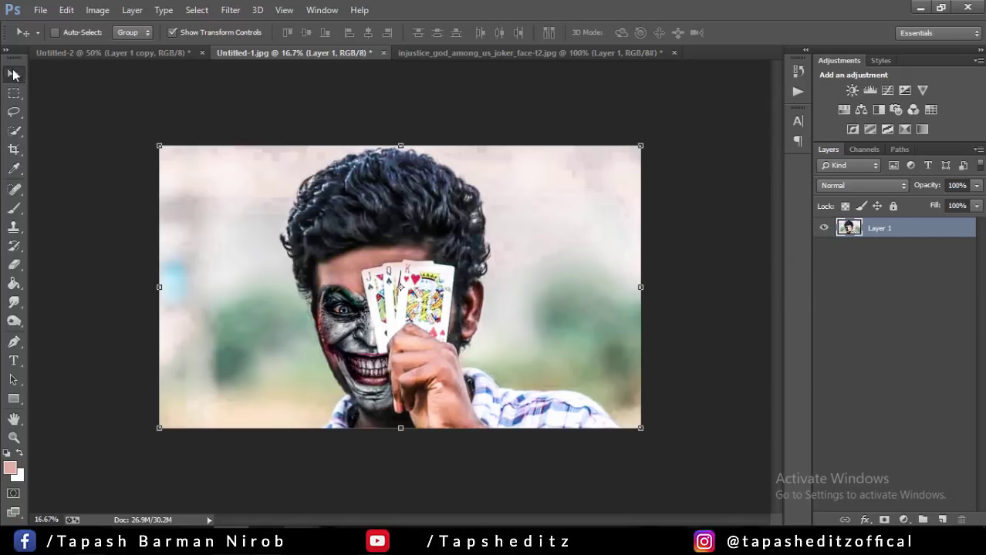
left_click(14, 92)
left_click(14, 74)
- Add a Selective Color layer setting Blacks to Magenta +4, Yellow +7, Black -7
left_click(922, 129)
left_click_drag(456, 116, 696, 96)
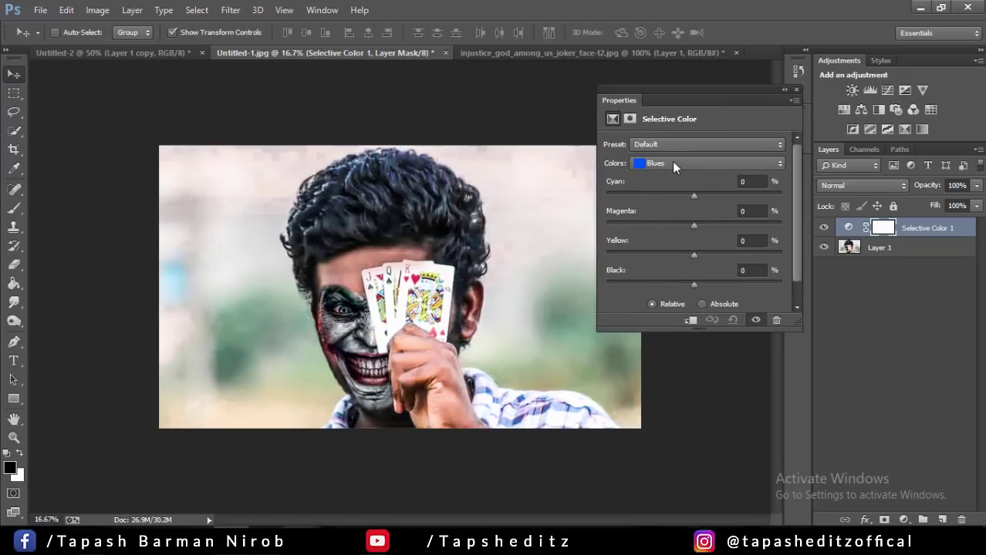
left_click(672, 162)
left_click(679, 271)
mouse_move(693, 285)
left_mouse_down()
mouse_move(711, 286)
mouse_move(682, 284)
mouse_move(687, 249)
mouse_move(706, 248)
mouse_move(673, 225)
mouse_move(706, 224)
mouse_move(697, 222)
left_mouse_up()
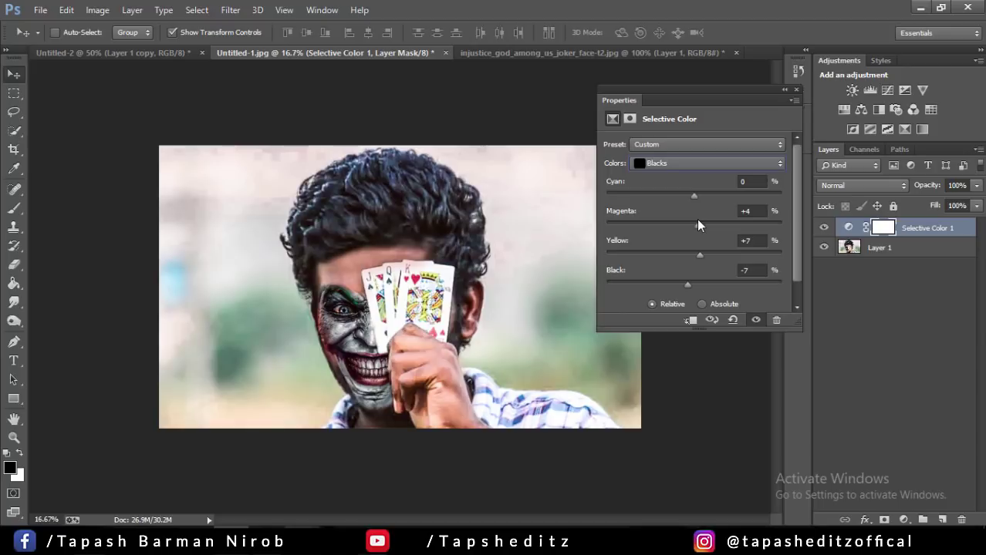
left_click(782, 90)
- Merge the Selective Color adjustment down into Layer 1
right_click(902, 235)
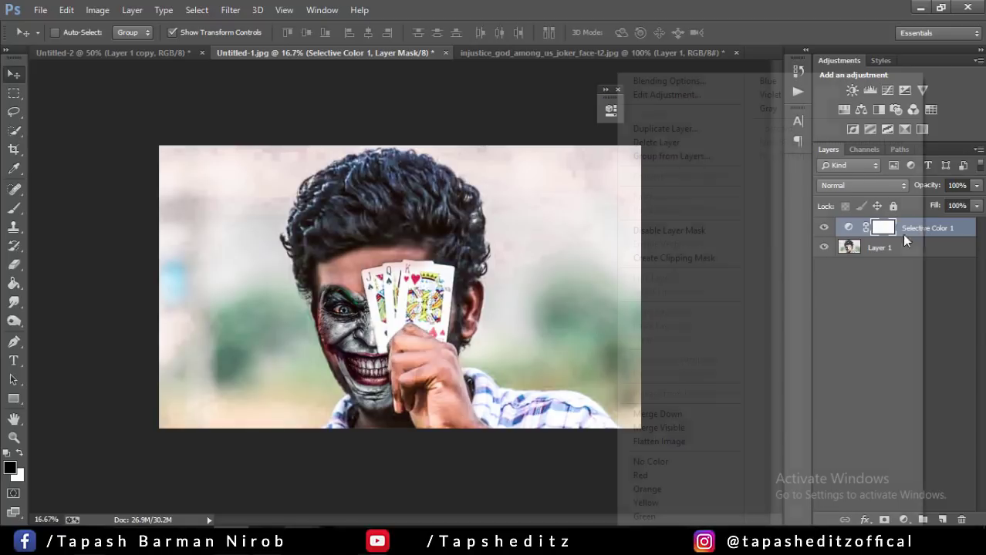
left_click(703, 415)
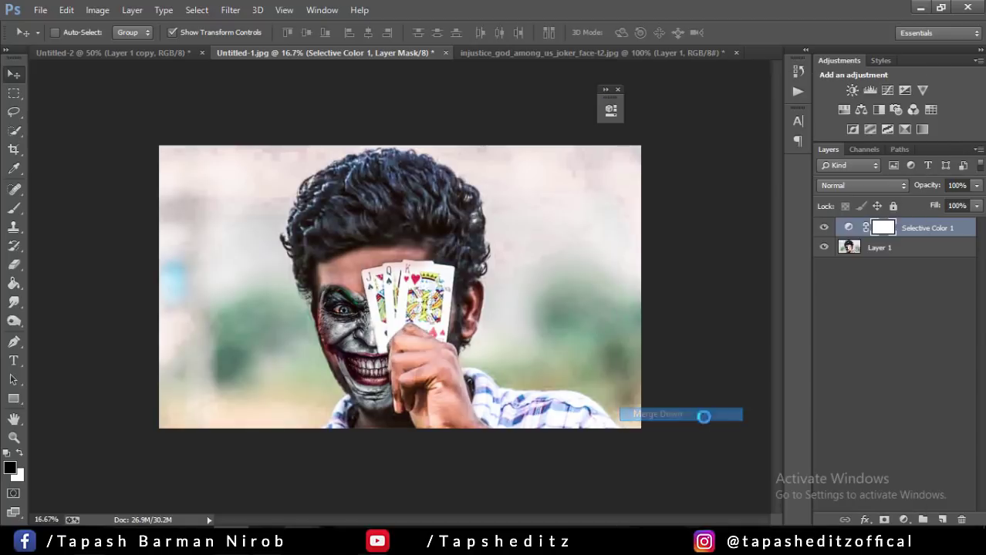
left_click(231, 10)
left_click(301, 135)
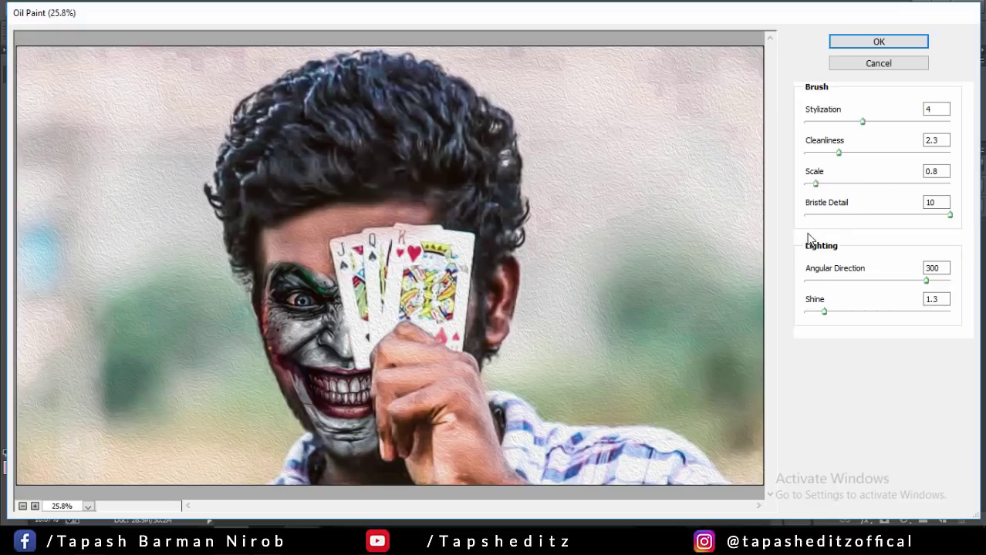
- Apply Oil Paint with Stylization 4.56, Cleanliness 4.4, and Bristle Detail and Shine at 0.05
left_click(806, 215)
left_click(807, 280)
left_click(806, 311)
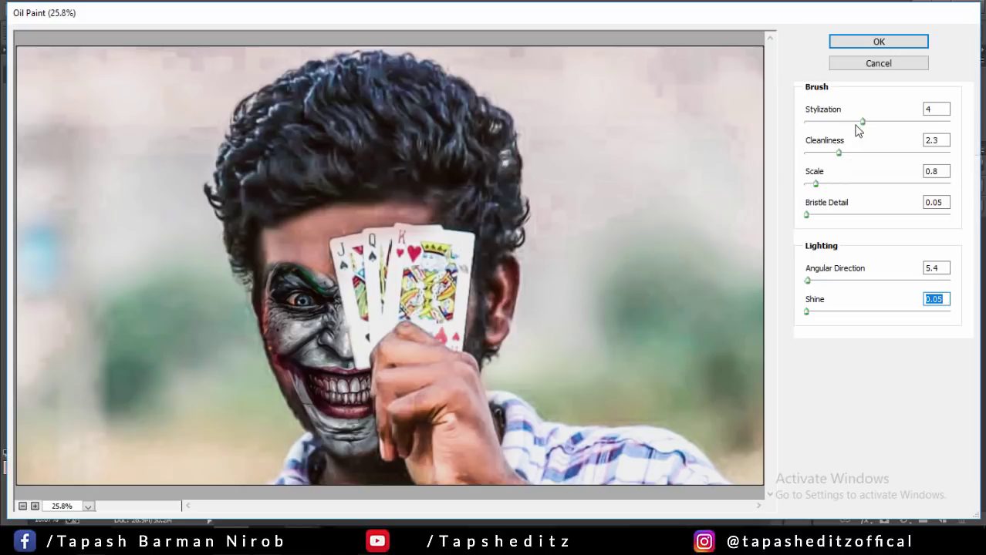
left_click(880, 153)
left_click_drag(881, 156, 869, 154)
left_click(870, 122)
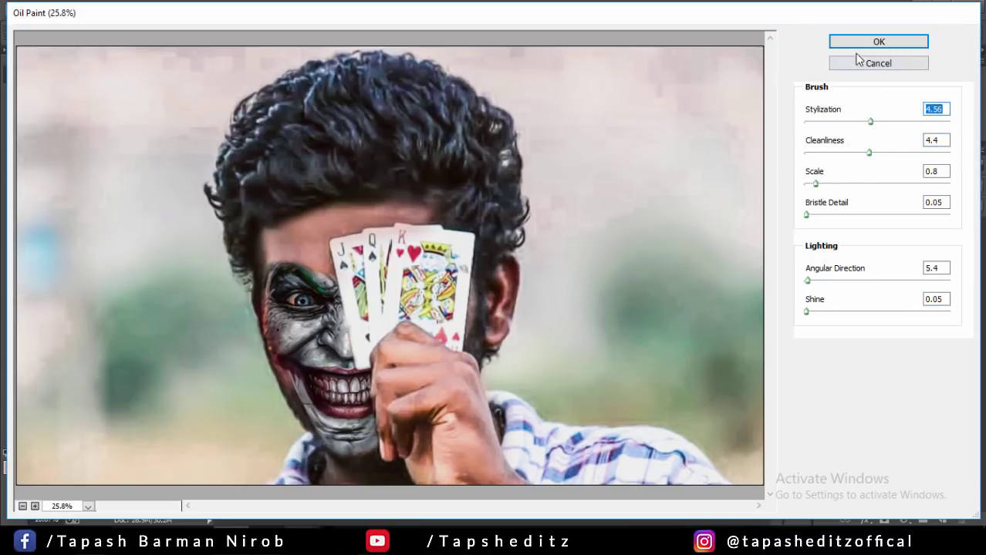
key("Return")
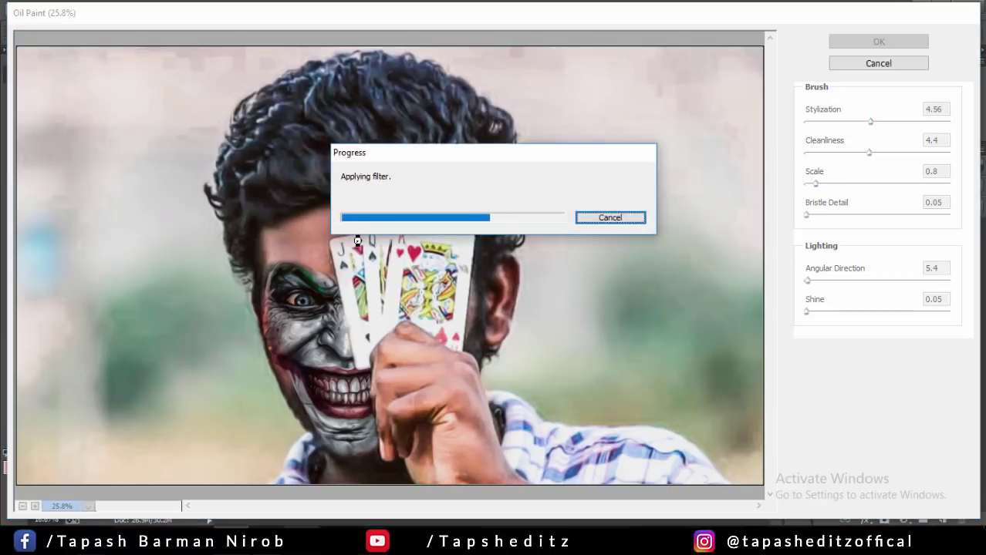
- Apply the Camera Raw Filter with Clarity +34, Sharpening 56 and Luminance noise reduction 43
left_click(229, 10)
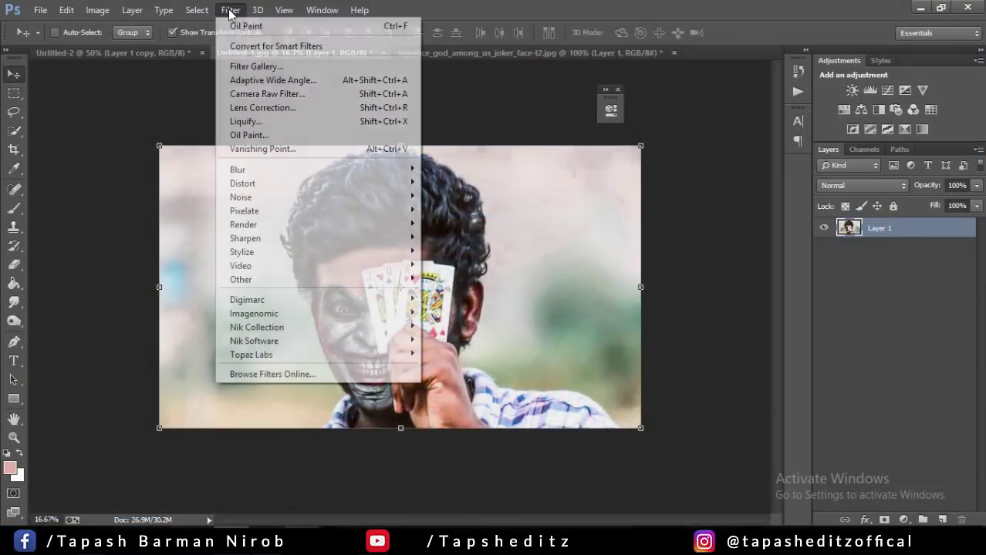
left_click(278, 93)
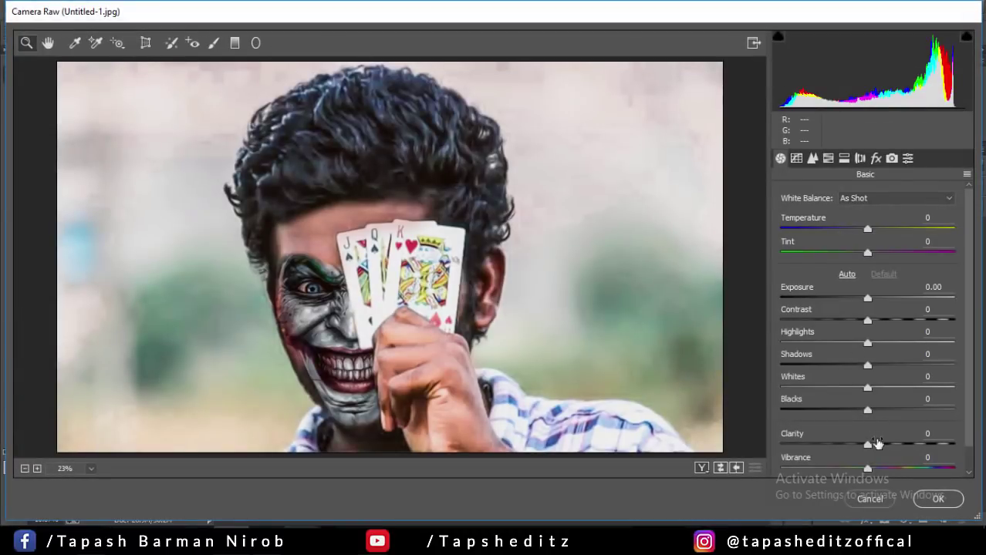
left_click_drag(867, 445, 877, 444)
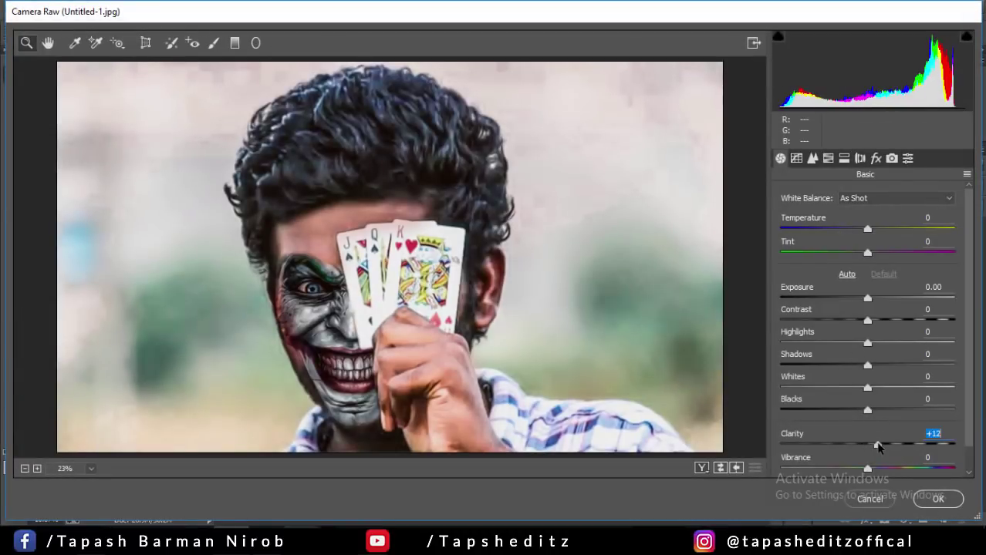
left_click(813, 158)
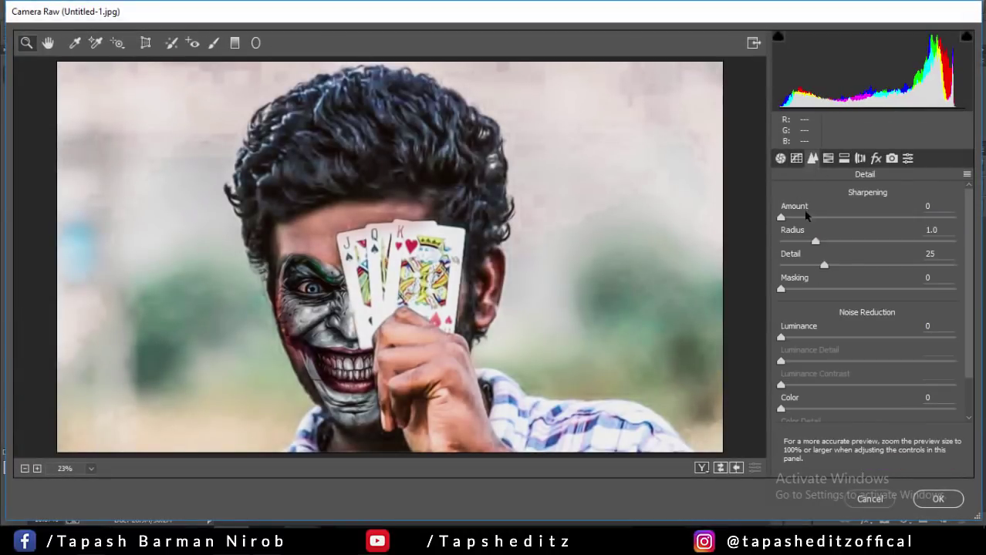
left_click_drag(805, 217, 846, 219)
left_click_drag(828, 339, 855, 339)
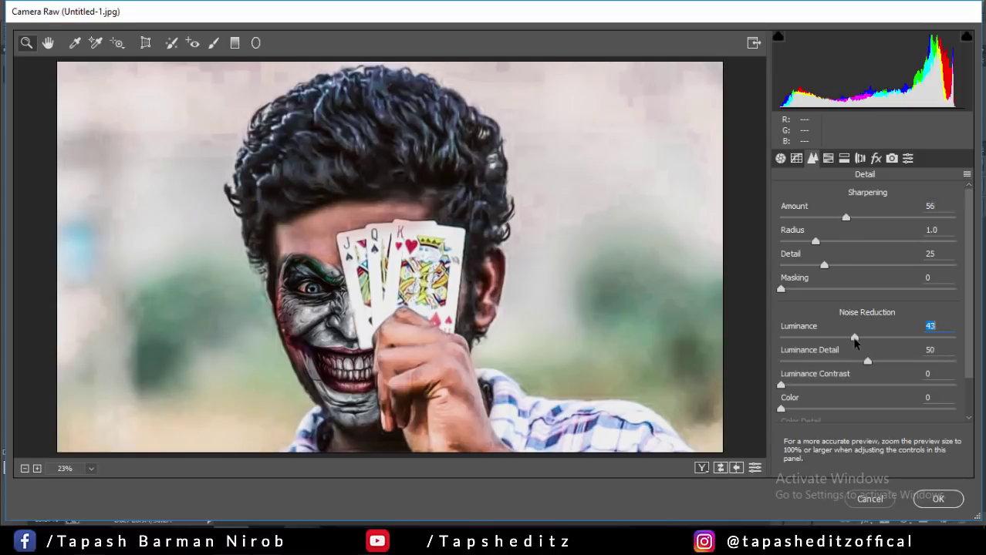
left_click(780, 159)
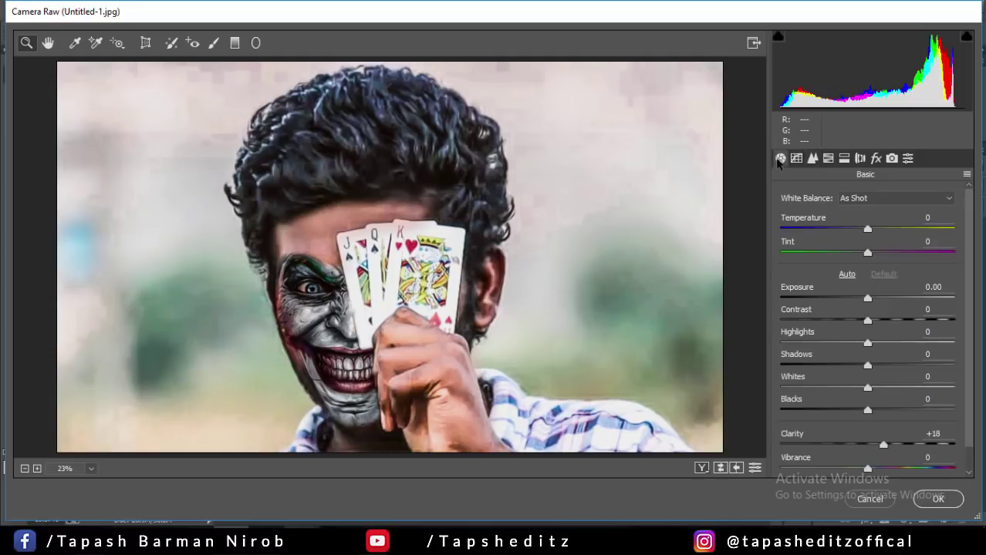
left_click_drag(883, 446, 897, 445)
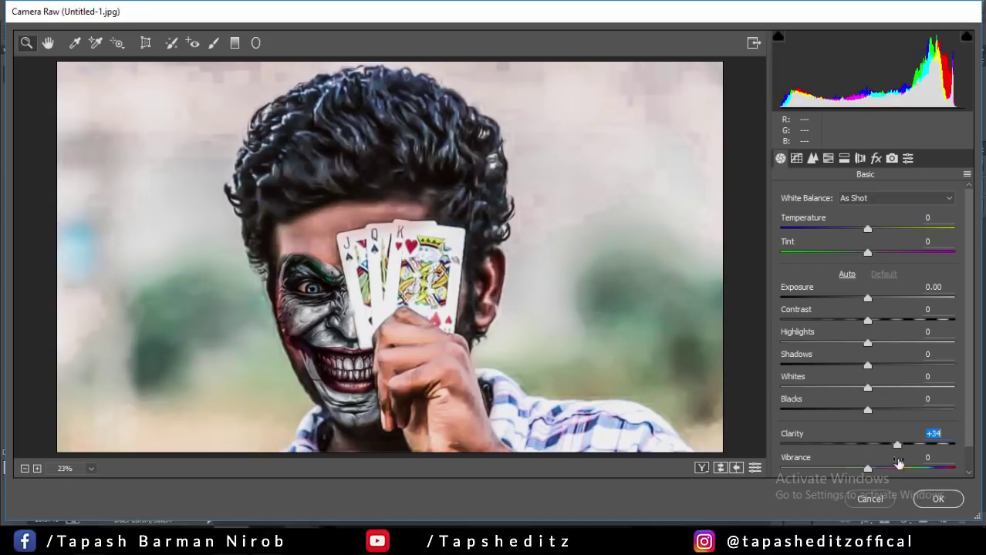
- Desaturate the Yellows and Greens and shift their hue to -100
left_click(828, 158)
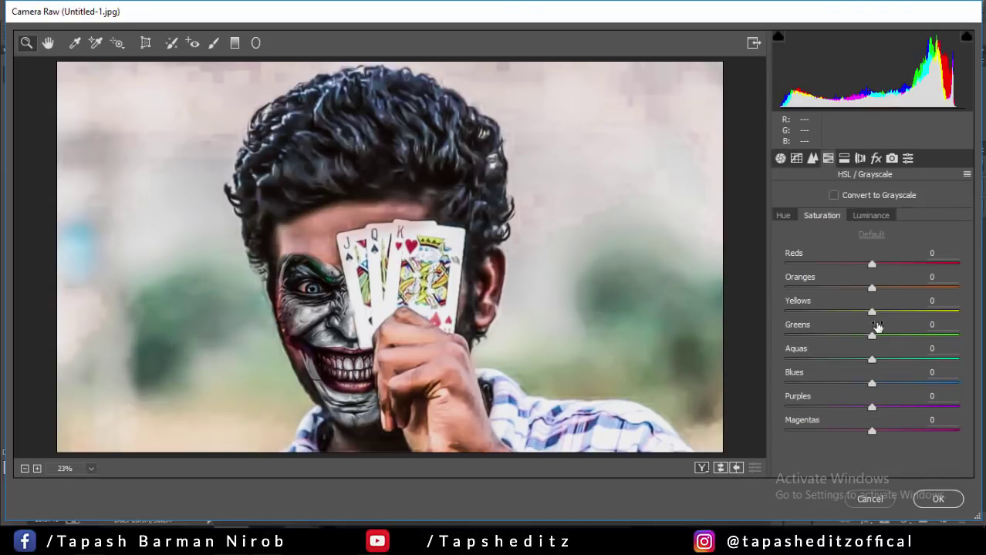
left_click_drag(854, 313, 804, 312)
mouse_move(871, 336)
left_mouse_down()
mouse_move(770, 324)
mouse_move(792, 266)
left_mouse_up()
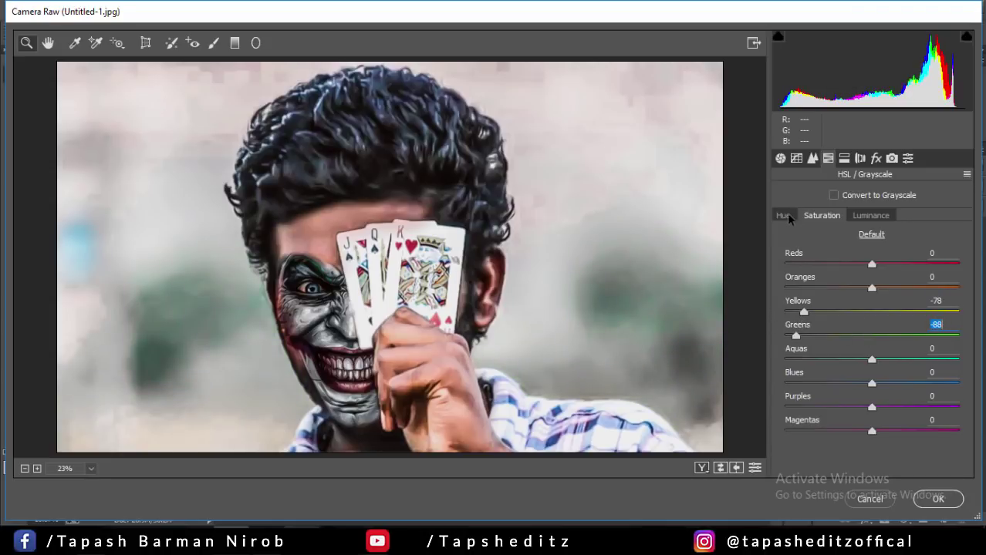
left_click(785, 217)
left_click_drag(835, 313, 767, 300)
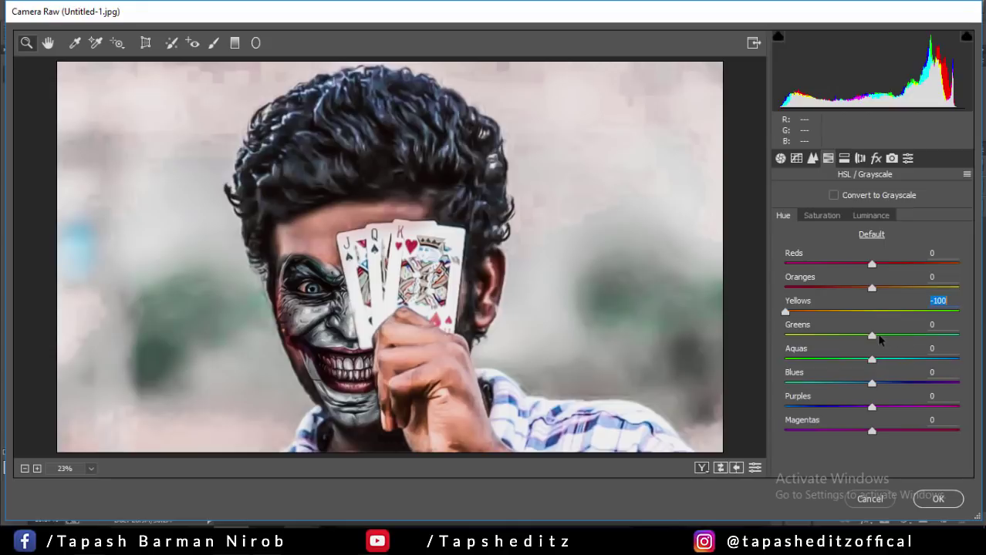
left_click_drag(872, 336, 766, 324)
- Raise Blues saturation to +43 and Aquas to +29, and brighten Oranges luminance to +33
left_click(810, 216)
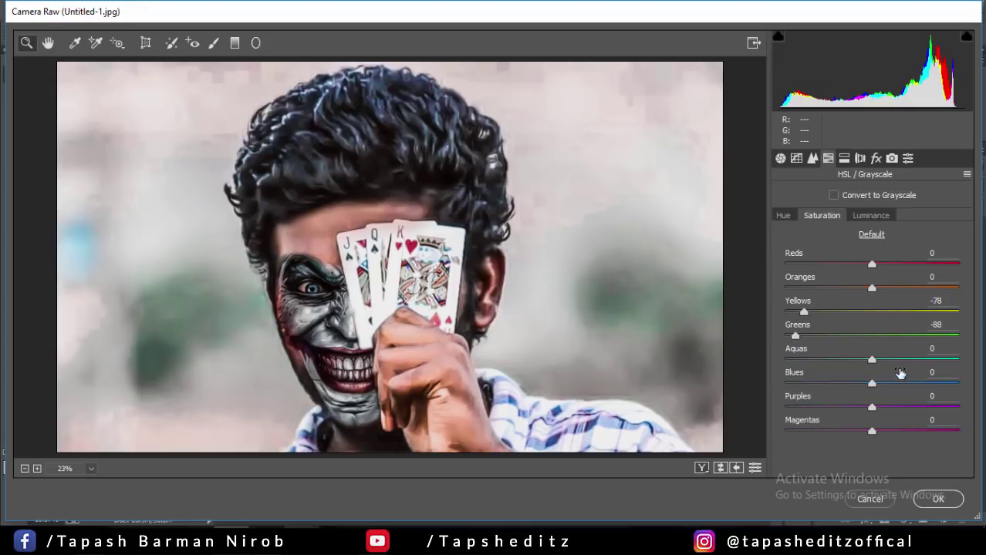
left_click_drag(872, 383, 949, 378)
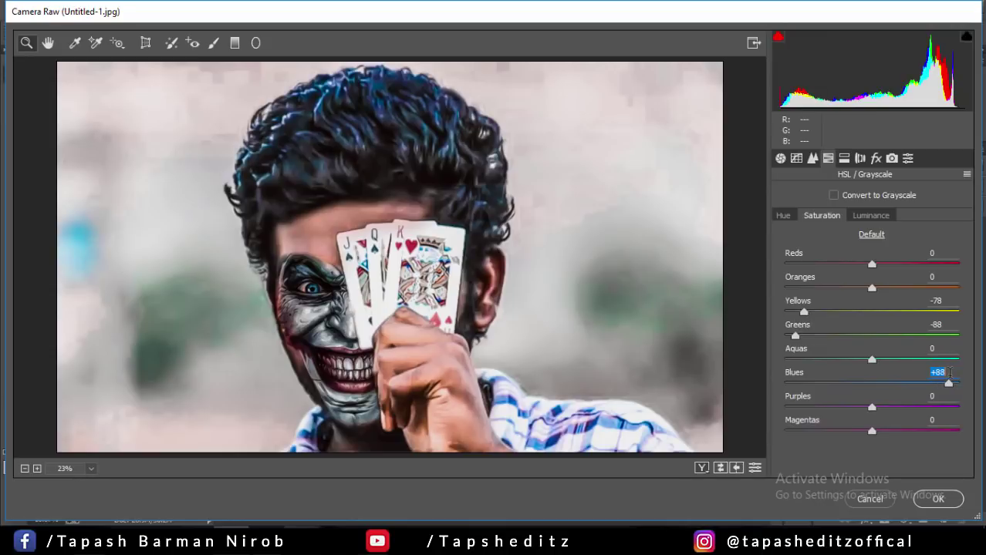
mouse_move(872, 361)
left_mouse_down()
mouse_move(946, 360)
mouse_move(909, 383)
left_mouse_up()
left_click(897, 360)
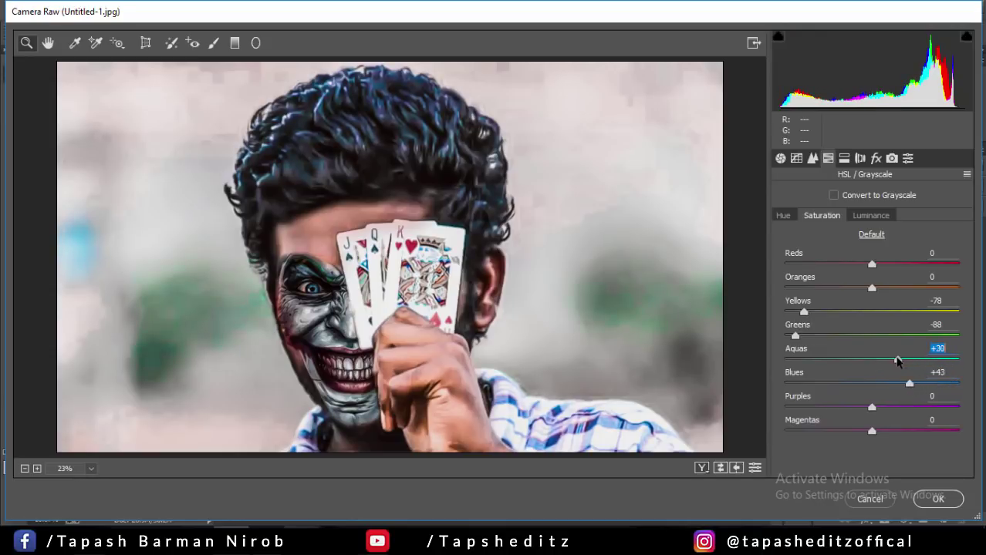
left_click(859, 218)
left_click_drag(871, 288, 901, 288)
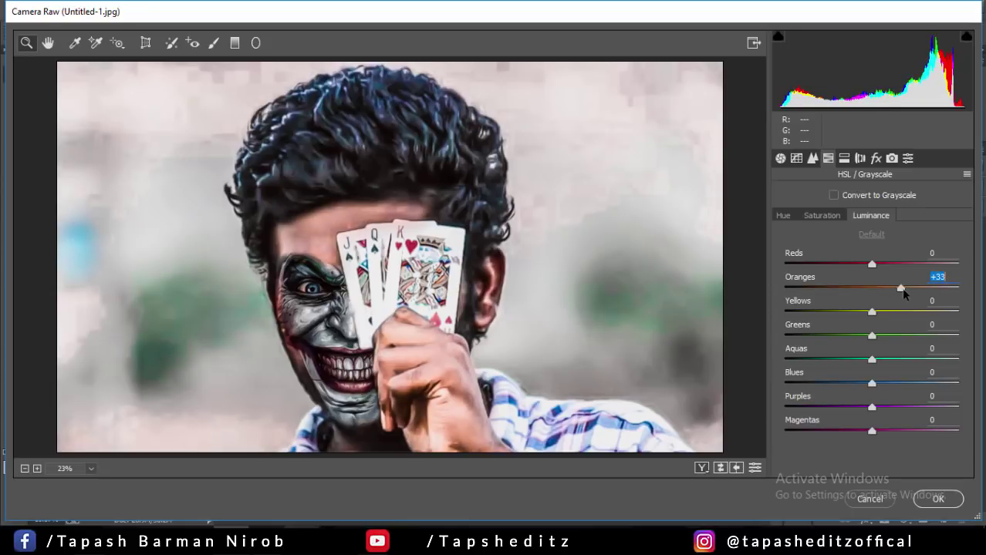
- Add a -58 post-crop vignette, grain amount 25 and dehaze -3 in the Effects settings
left_click(876, 158)
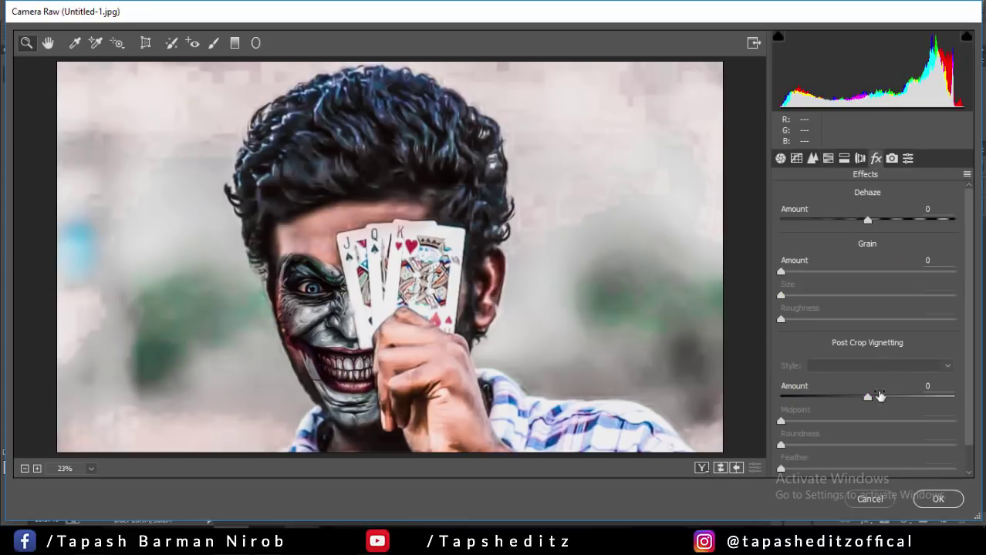
left_click_drag(853, 396, 818, 398)
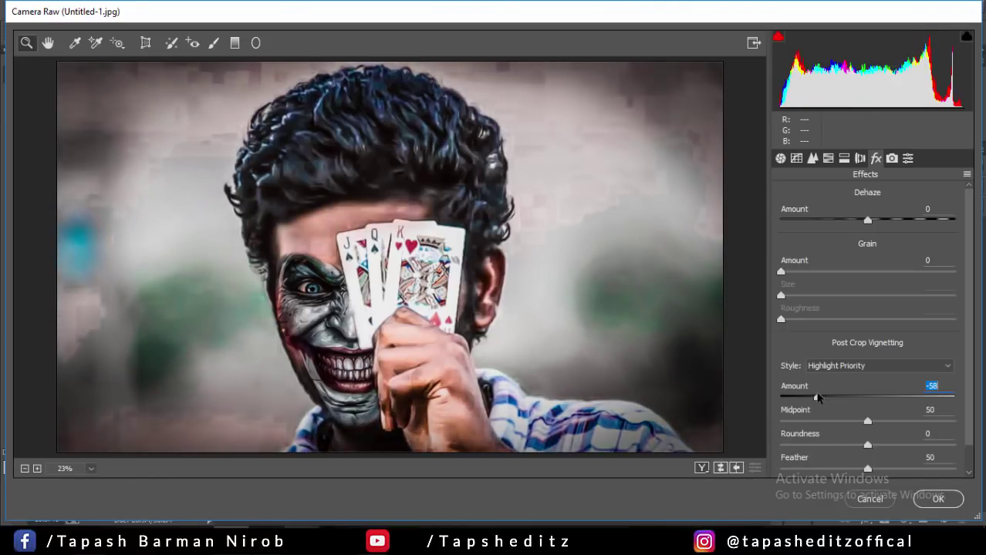
left_click(824, 272)
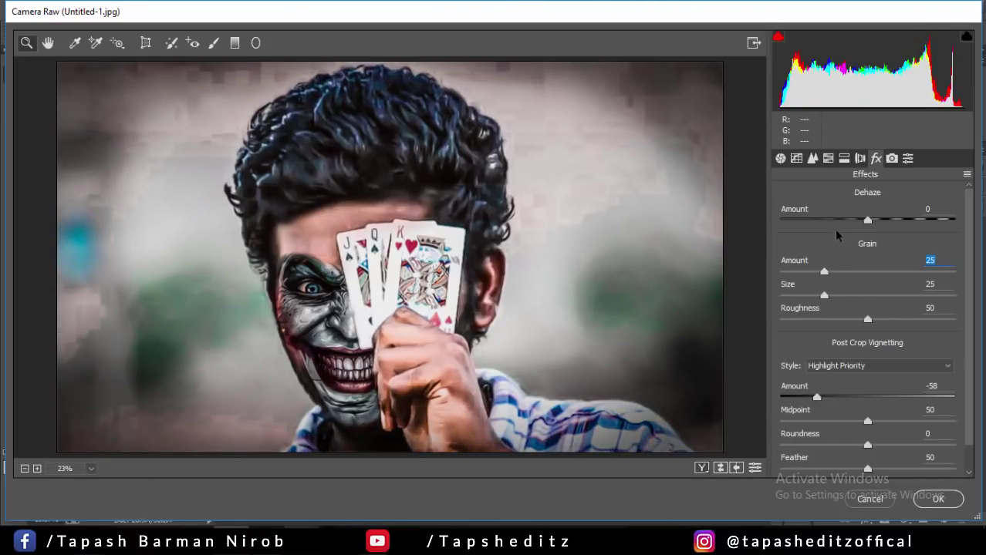
left_click_drag(831, 221, 864, 220)
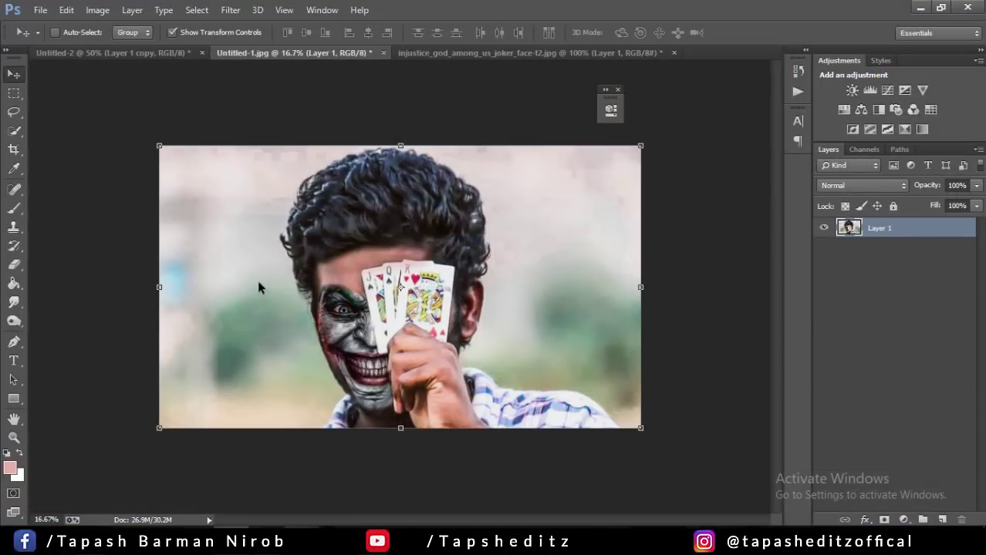
- Commit the Camera Raw pass, add a Selective Color layer, and add cyan to the Blacks
left_click(14, 93)
left_click(13, 74)
left_click(904, 129)
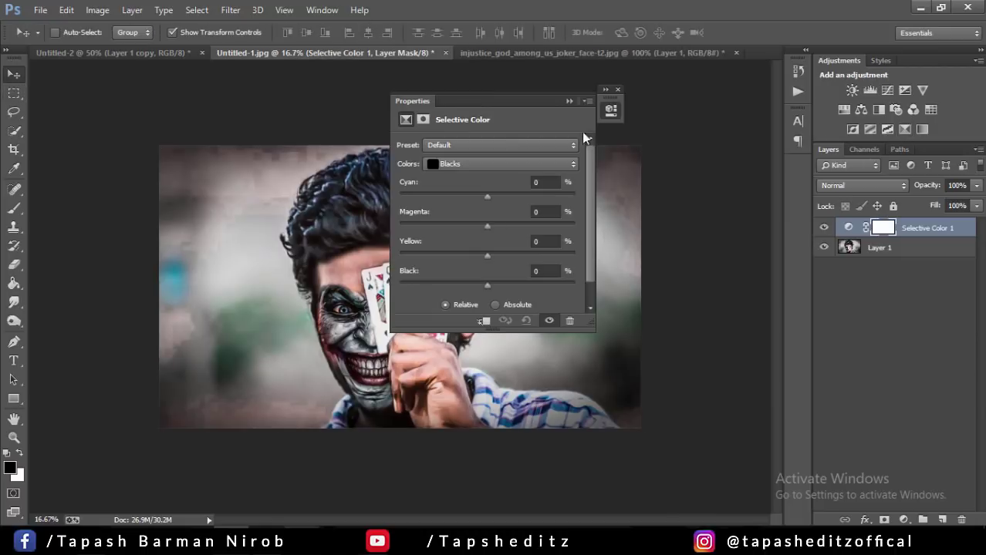
left_click_drag(542, 106, 732, 105)
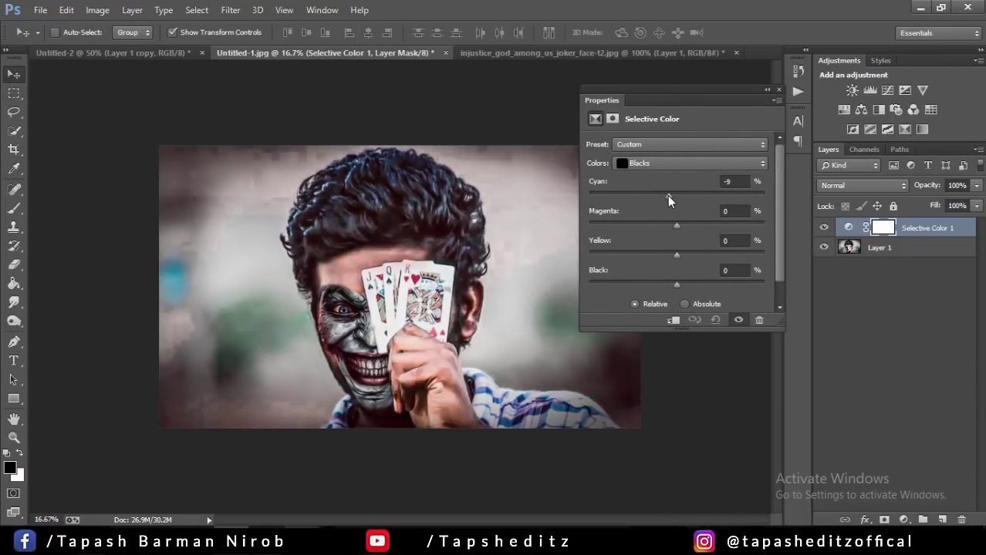
mouse_move(661, 194)
left_mouse_down()
mouse_move(696, 194)
mouse_move(666, 224)
mouse_move(675, 224)
mouse_move(662, 256)
mouse_move(672, 254)
mouse_move(676, 282)
left_mouse_up()
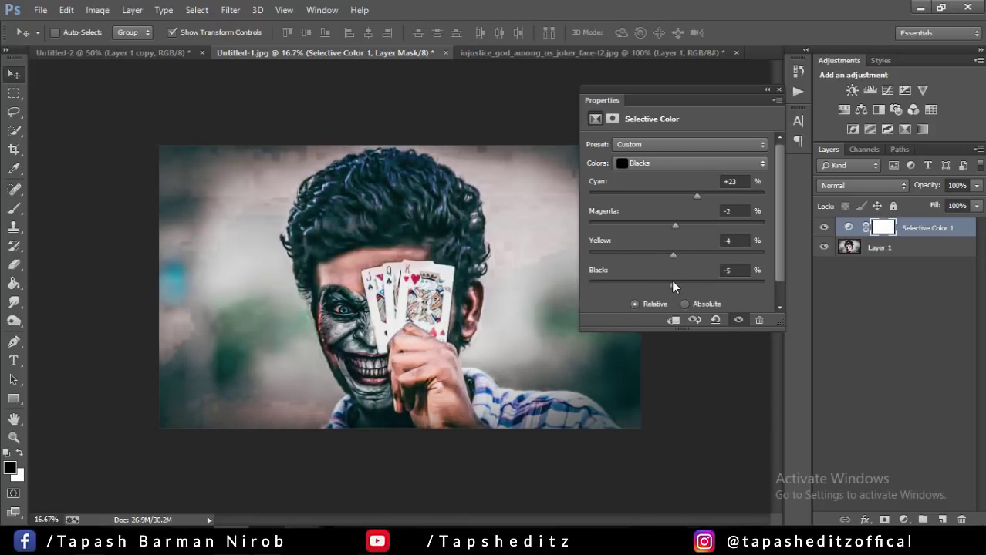
- Set the Whites' black to +40 and lighten the Reds by removing black
left_click(665, 165)
left_click(647, 247)
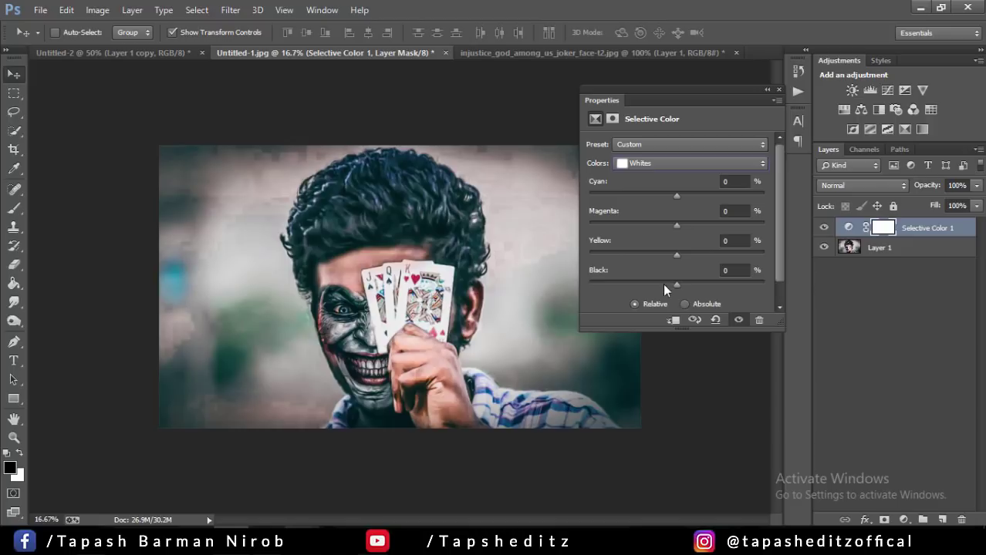
mouse_move(663, 283)
left_mouse_down()
mouse_move(714, 283)
mouse_move(636, 275)
mouse_move(755, 280)
mouse_move(710, 283)
left_mouse_up()
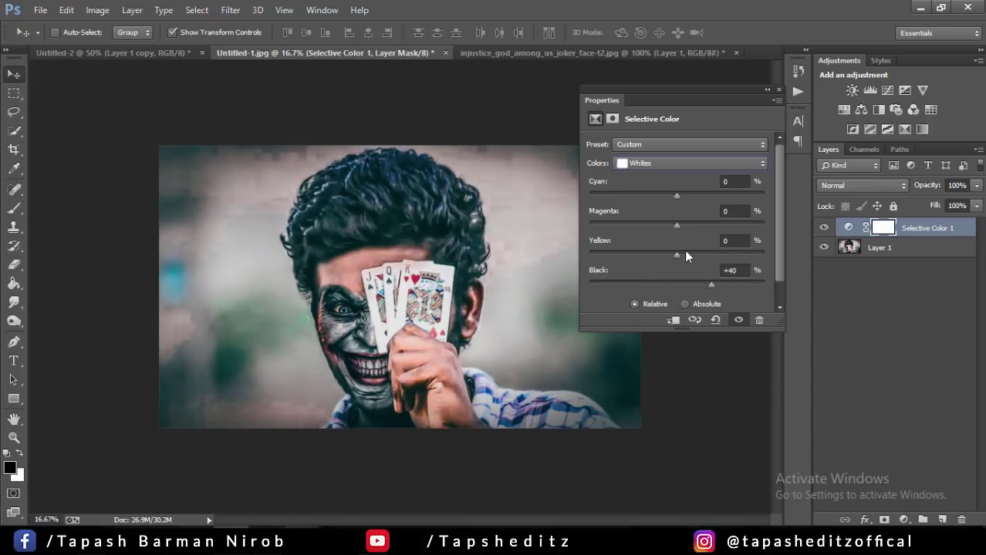
mouse_move(677, 253)
left_mouse_down()
mouse_move(651, 253)
mouse_move(689, 250)
mouse_move(658, 250)
left_mouse_up()
left_click(673, 165)
left_click(649, 177)
left_click_drag(755, 274, 635, 270)
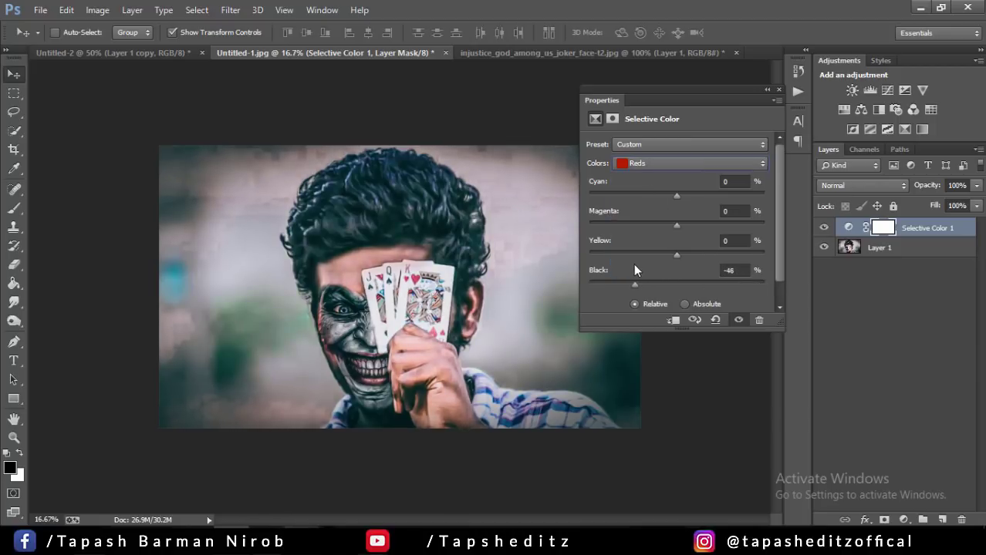
- Adjust the Neutrals to Cyan +2, Magenta +6, Yellow -4, Black -13
left_click(678, 159)
left_click(674, 274)
mouse_move(676, 281)
left_mouse_down()
mouse_move(663, 280)
mouse_move(702, 285)
mouse_move(664, 281)
mouse_move(687, 254)
mouse_move(672, 254)
mouse_move(661, 223)
mouse_move(685, 223)
mouse_move(661, 192)
mouse_move(699, 193)
mouse_move(679, 194)
left_mouse_up()
left_click(678, 255)
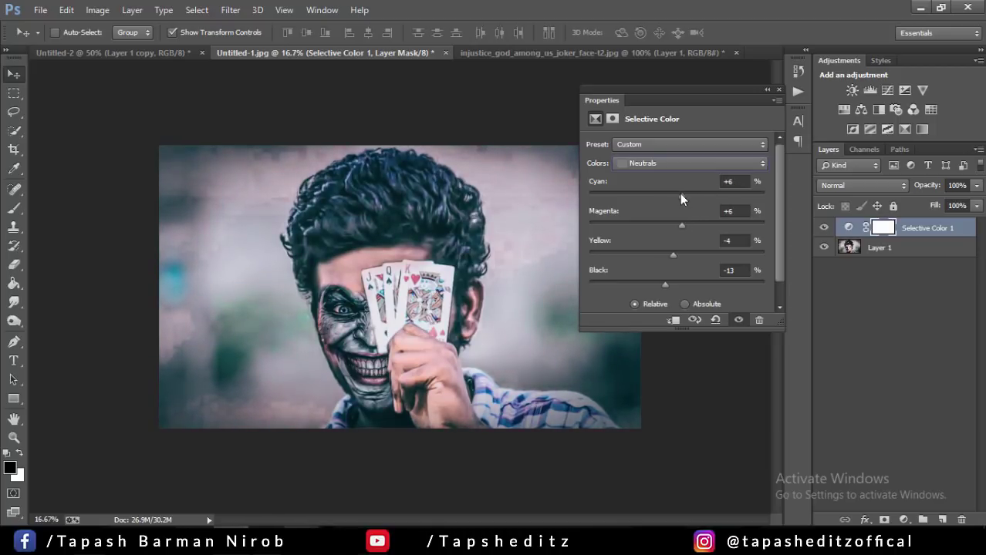
- Compare the Selective Color effect on and off, then set its layer opacity to 29%
left_click(767, 90)
left_click(824, 227)
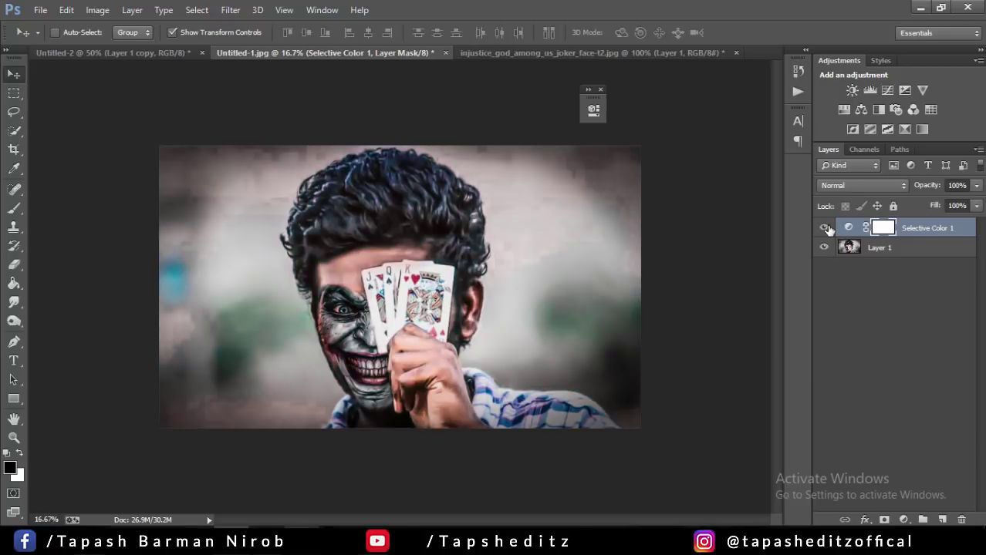
left_click(824, 228)
left_click(976, 185)
left_click(924, 201)
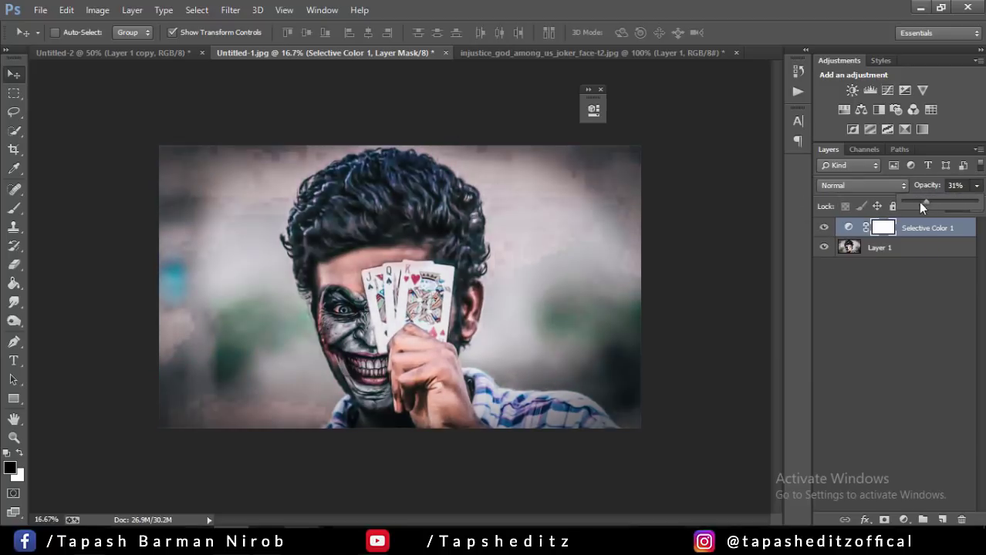
left_click_drag(919, 202, 916, 202)
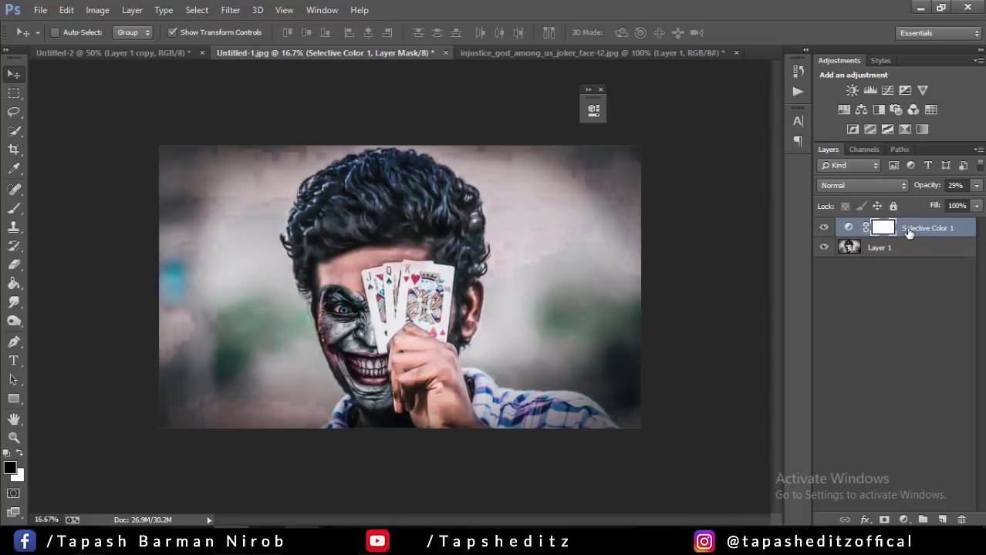